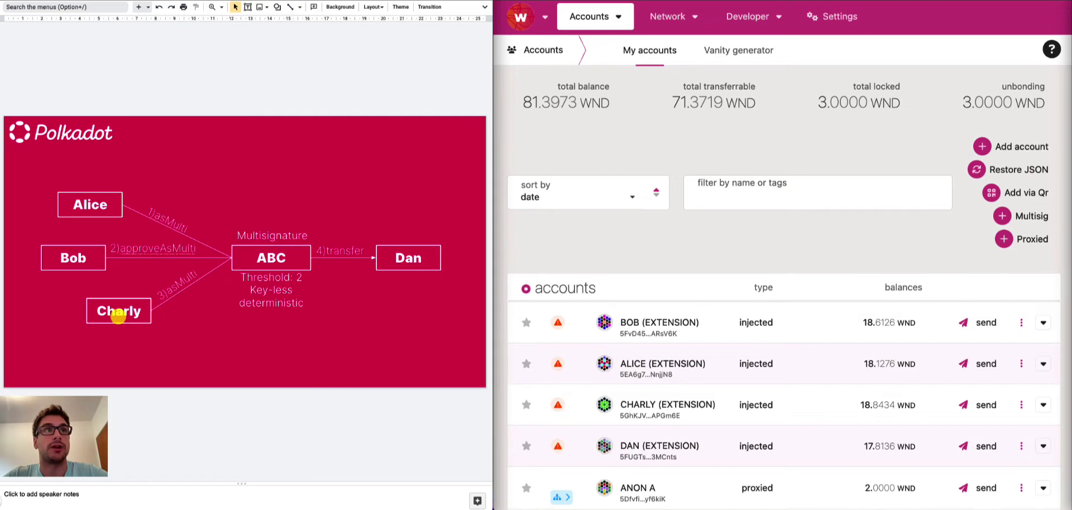
Advance the presentation to the slide showing the ABC anon multisignature with Anon A, Anon B and Anon C as signatories
key("Down")
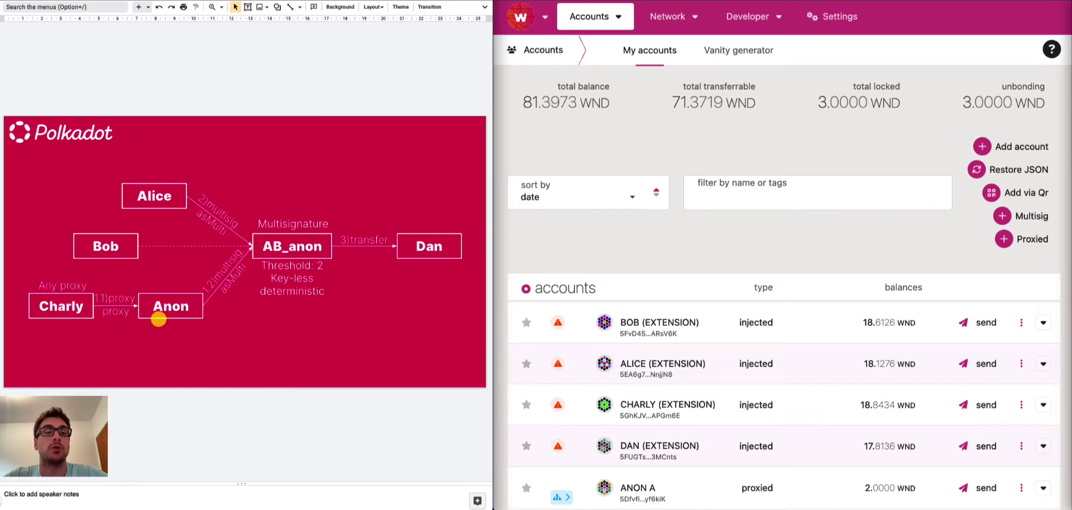
key("Down")
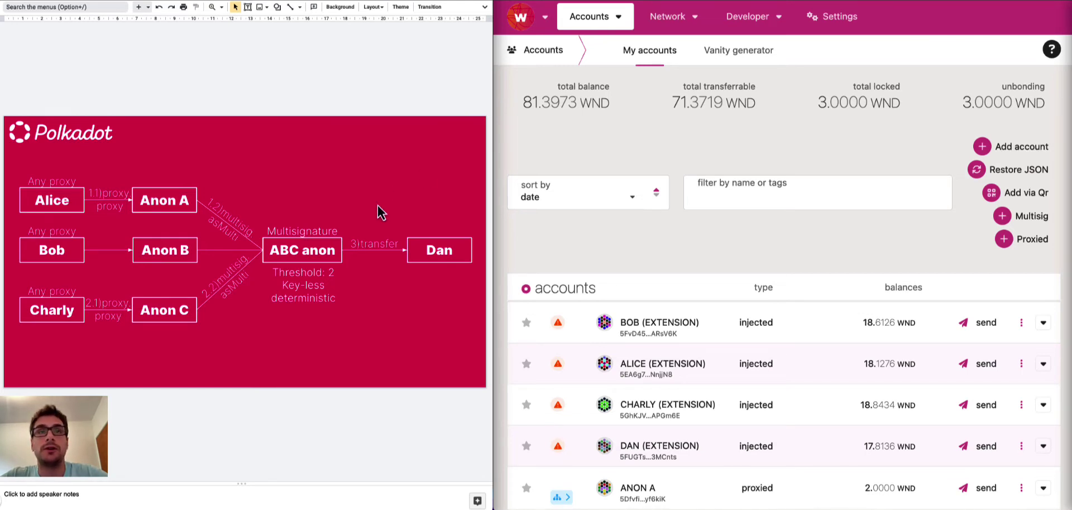
Examine the proxy overview of the ANON A account in the accounts list, then close it
left_click(581, 153)
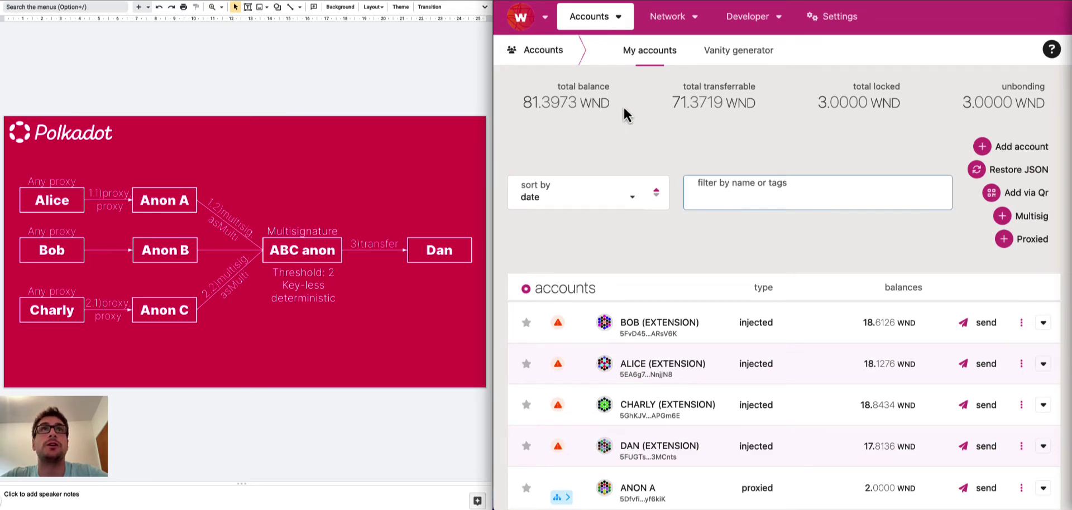
left_click(637, 293)
scroll(637, 290, "down", 3)
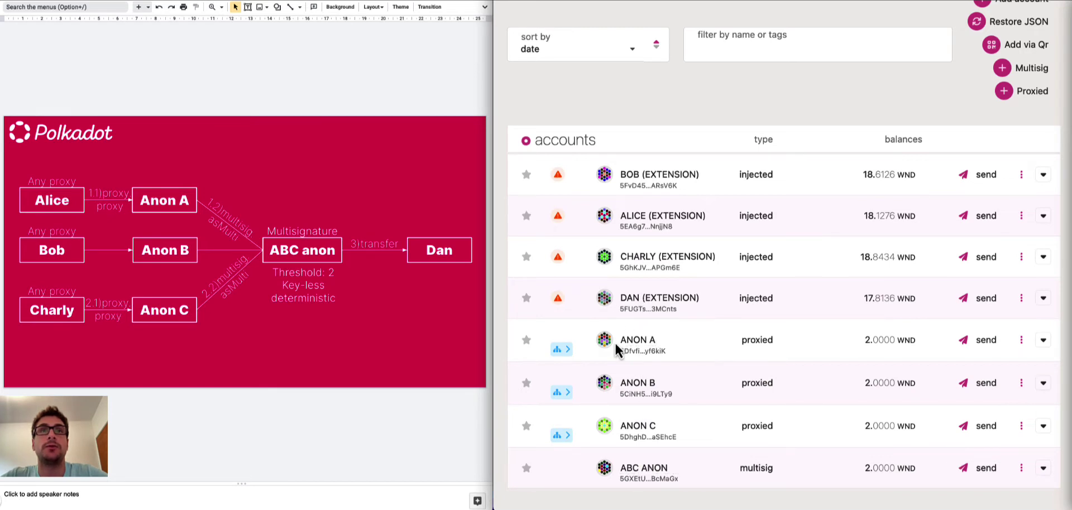
mouse_move(604, 337)
left_click(637, 356)
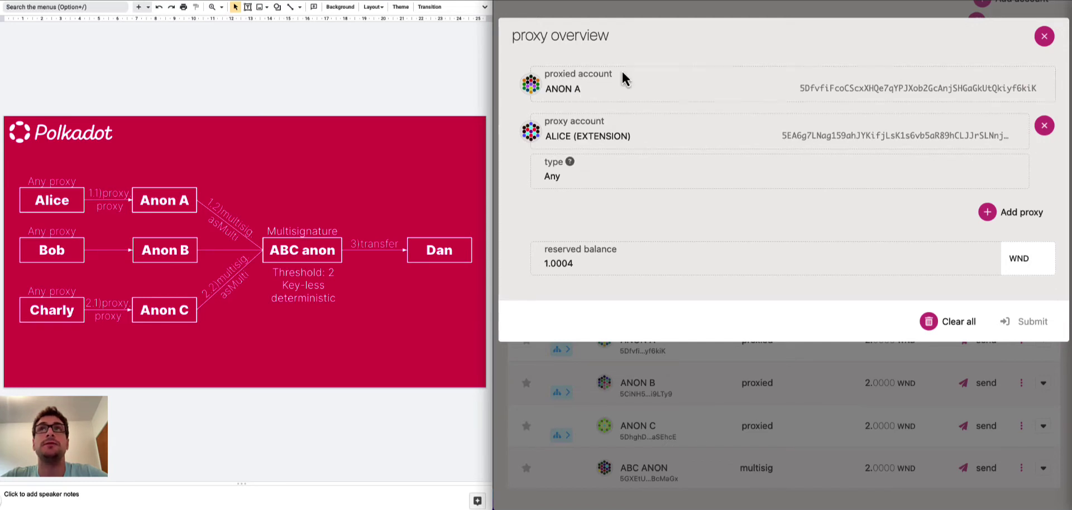
left_click(1045, 35)
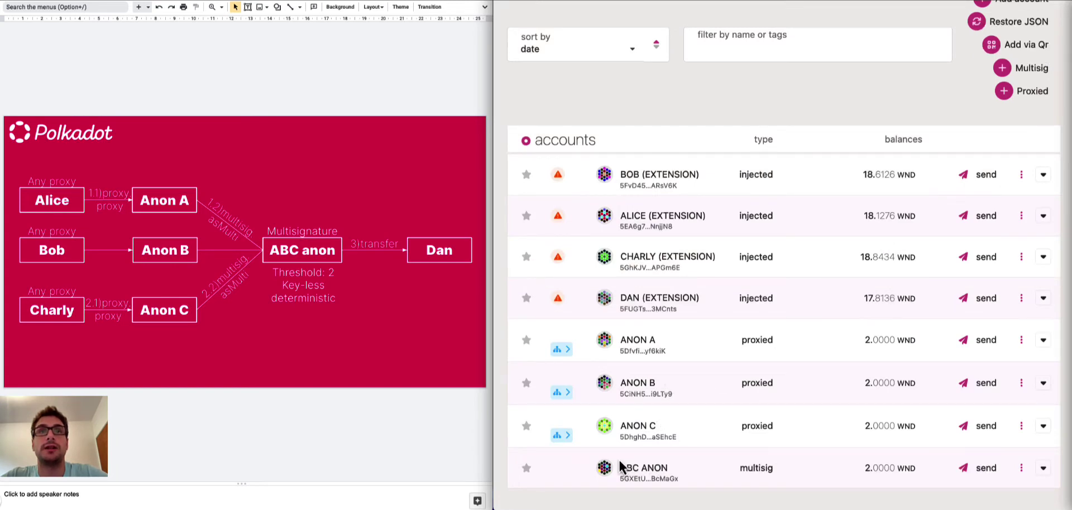
Examine the threshold and signatories of the ABC ANON multisig account, then close its details
left_click(641, 470)
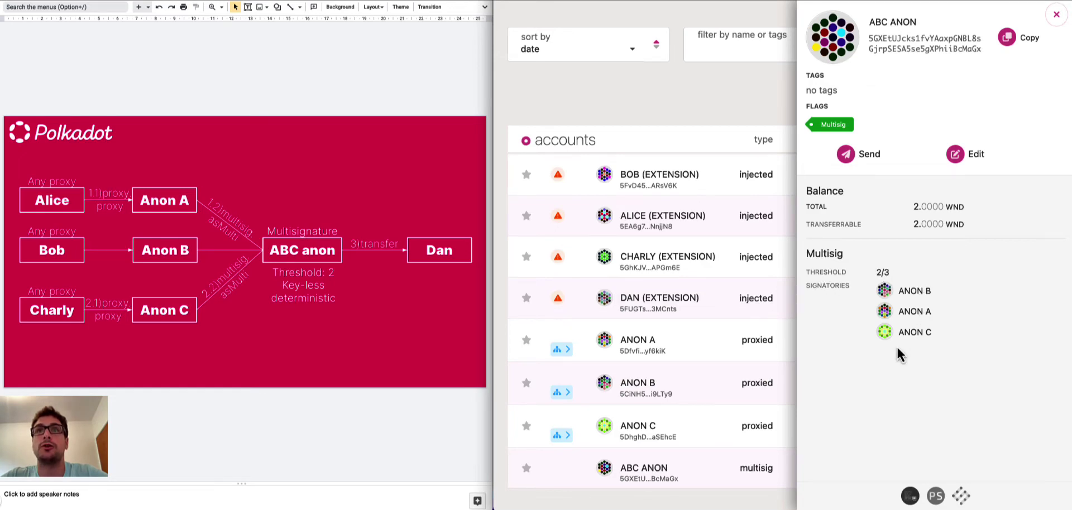
left_click(732, 483)
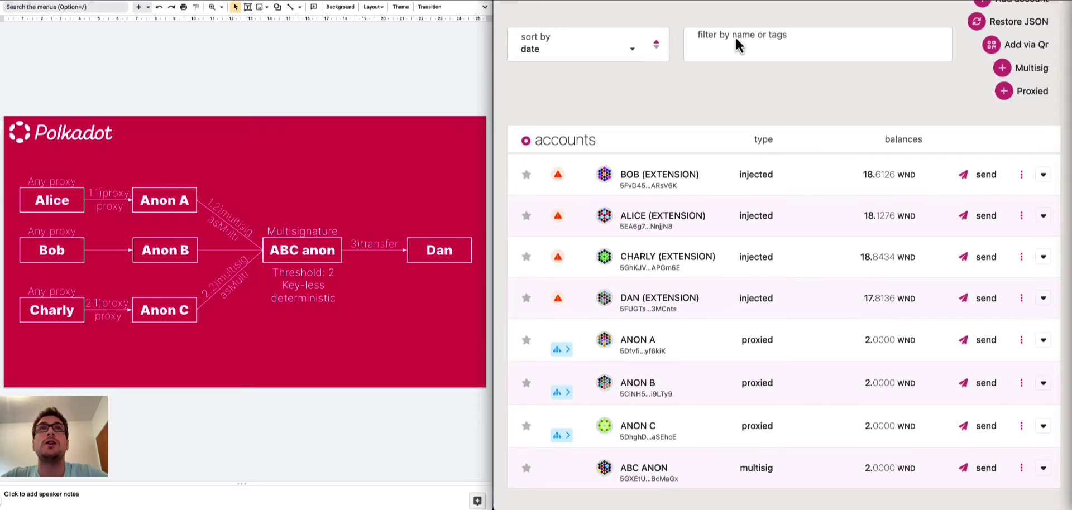
scroll(675, 43, "up", 5)
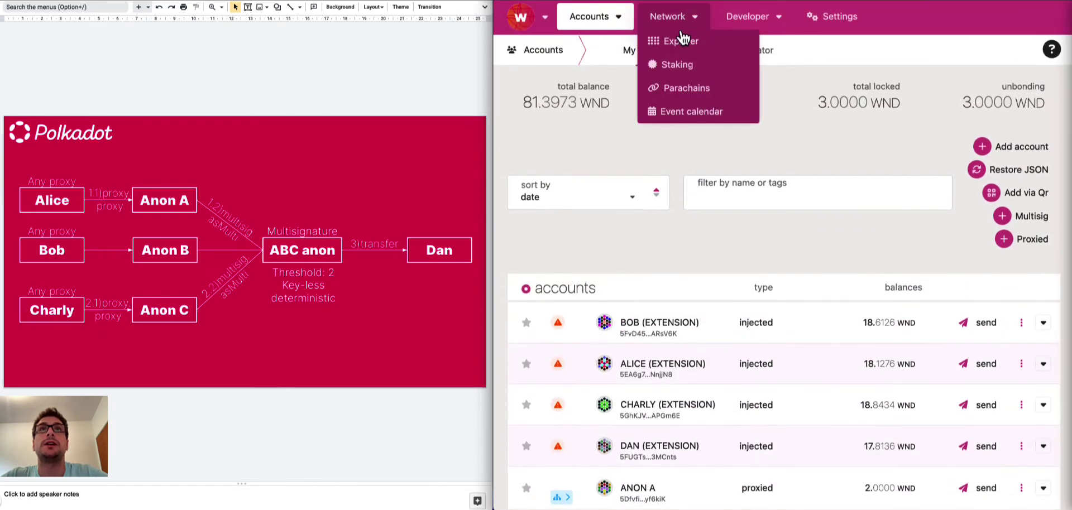
Open the extrinsics submission page and choose the proxy extrinsic proxy(real, forceProxyType, call)
mouse_move(761, 25)
left_click(759, 64)
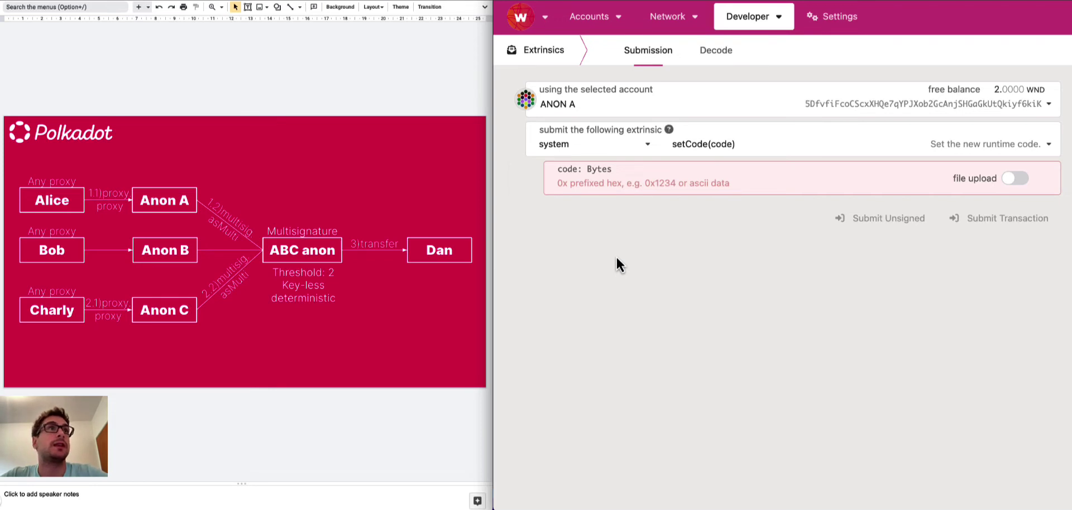
left_click(648, 156)
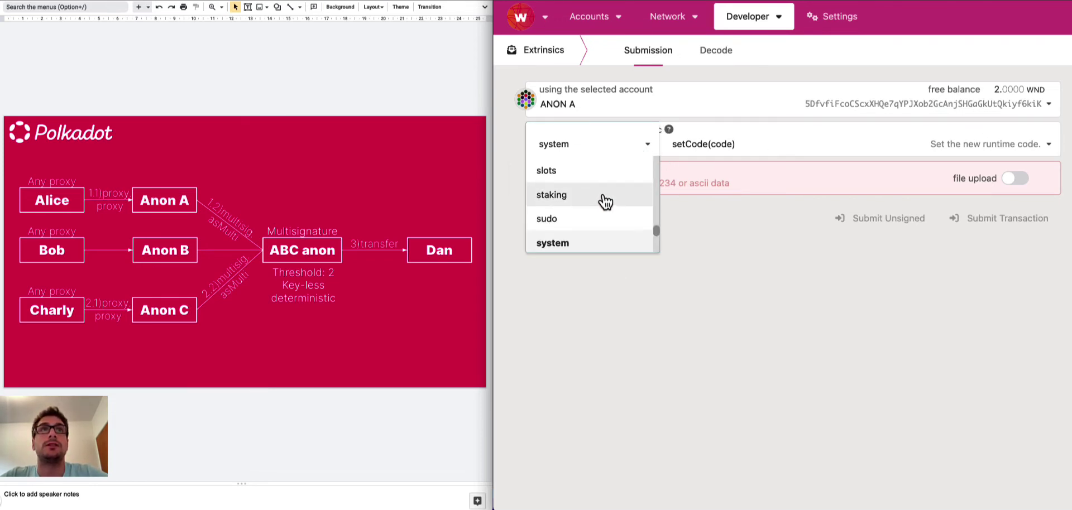
scroll(605, 202, "up", 2)
scroll(605, 202, "up", 4)
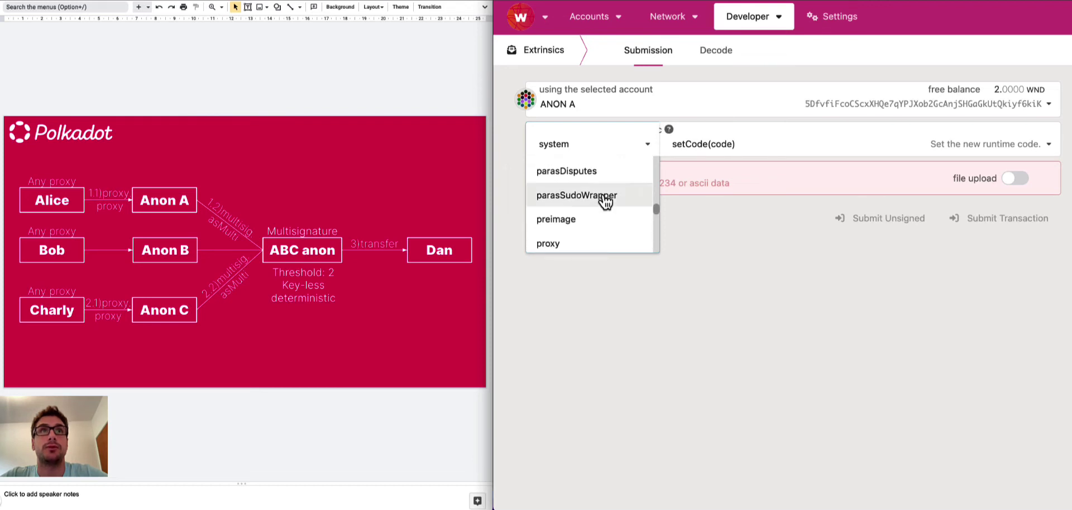
scroll(605, 202, "down", 1)
scroll(605, 202, "down", 1)
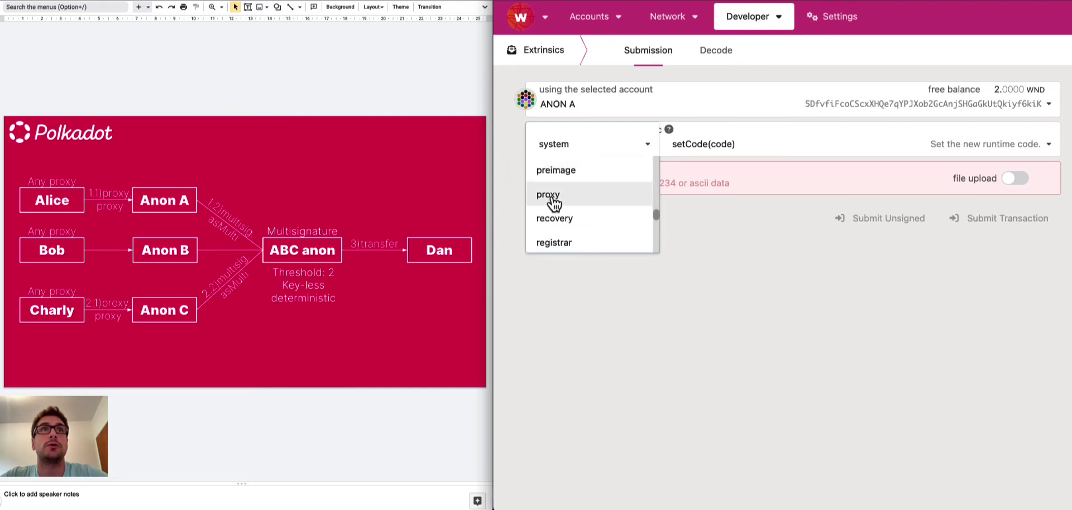
left_click(558, 196)
left_click(713, 146)
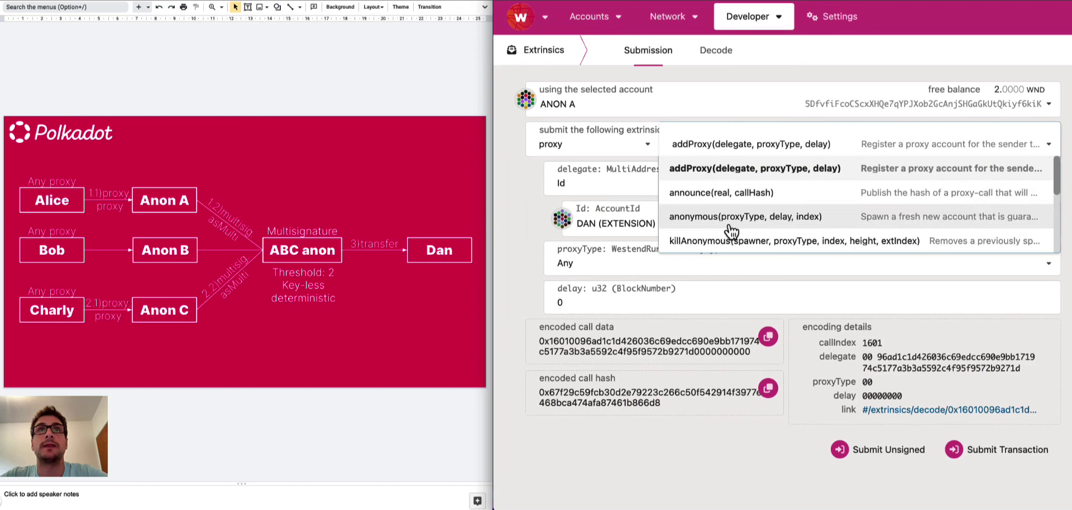
scroll(732, 229, "down", 1)
scroll(731, 228, "down", 1)
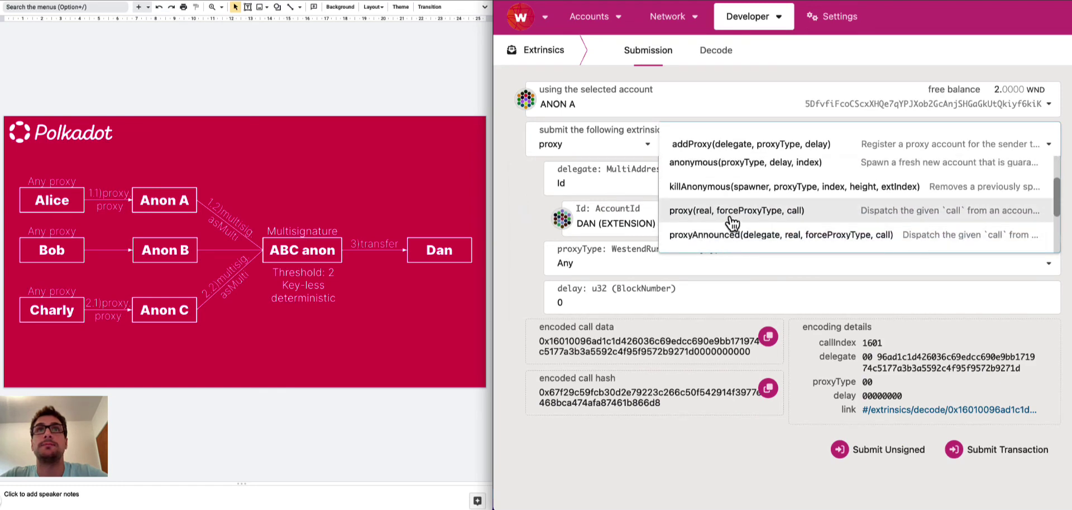
left_click(736, 212)
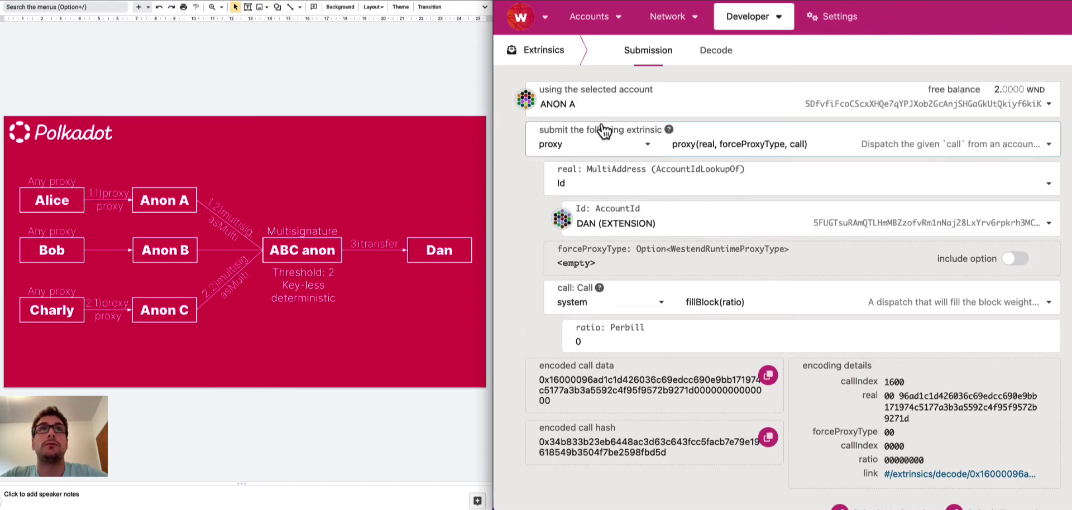
Select ALICE (EXTENSION) as the account submitting the proxy extrinsic
left_click(609, 105)
scroll(597, 162, "up", 1)
scroll(596, 168, "down", 2)
scroll(596, 171, "up", 2)
scroll(595, 179, "down", 2)
scroll(595, 179, "down", 3)
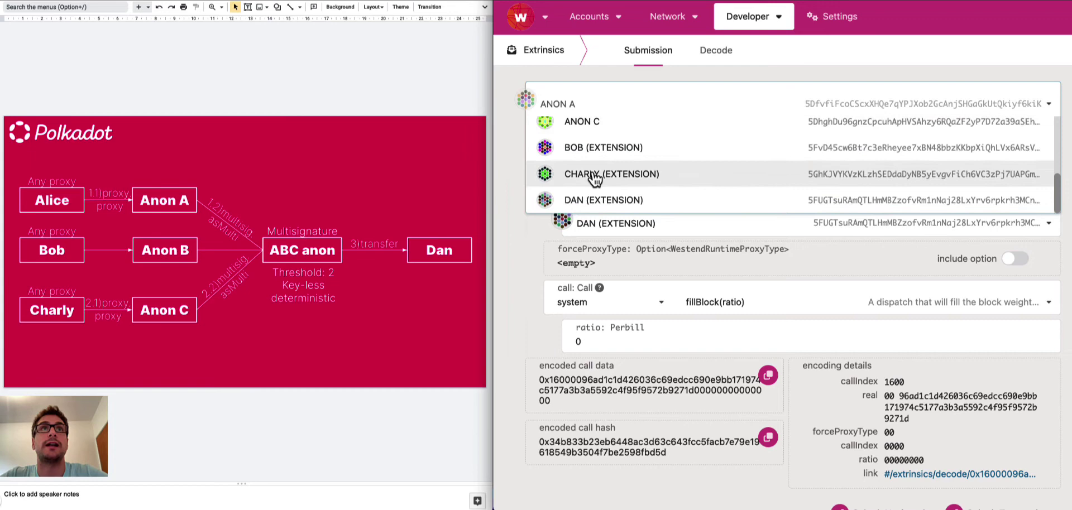
scroll(597, 185, "up", 4)
left_click(597, 184)
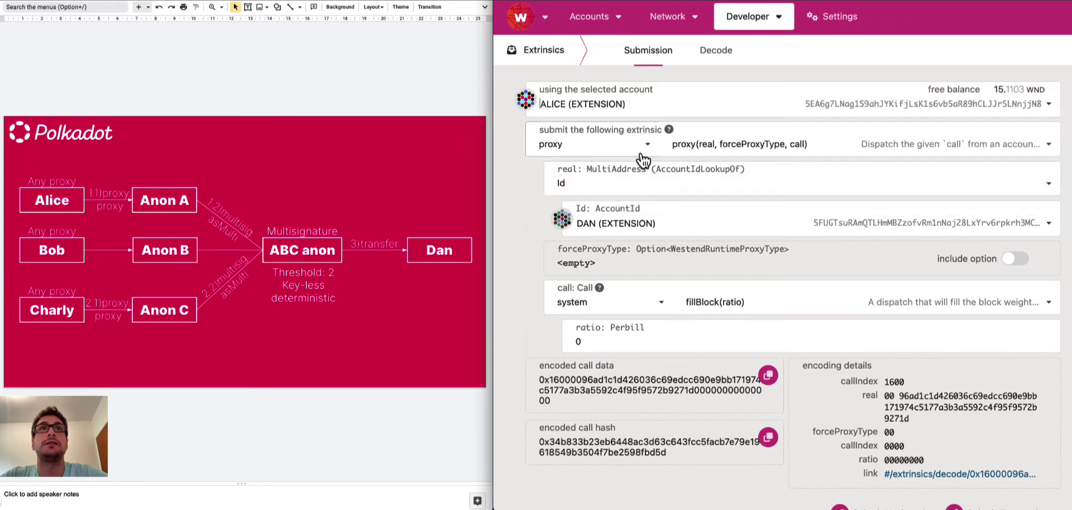
Set the real account of the proxy extrinsic to ANON A
left_click(640, 226)
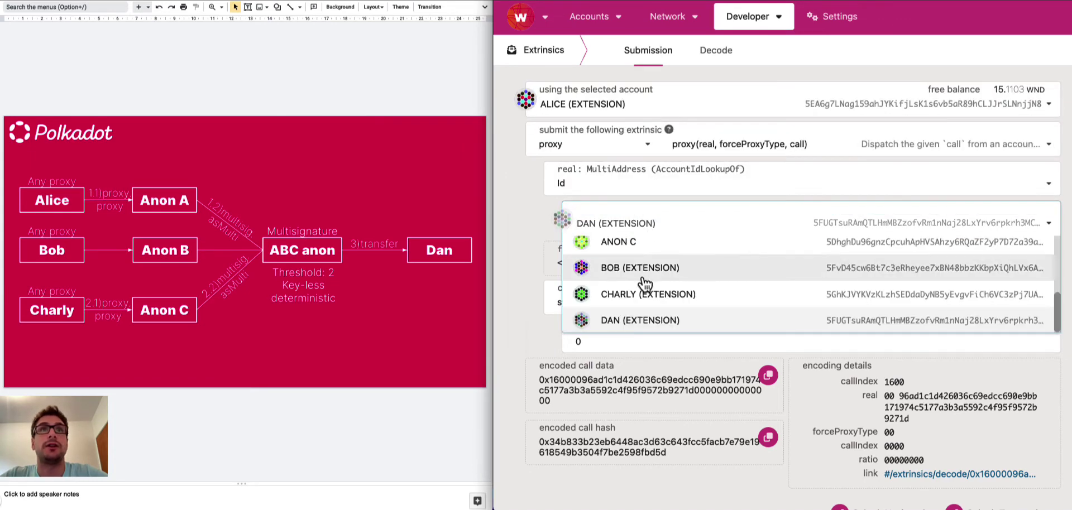
scroll(643, 283, "up", 3)
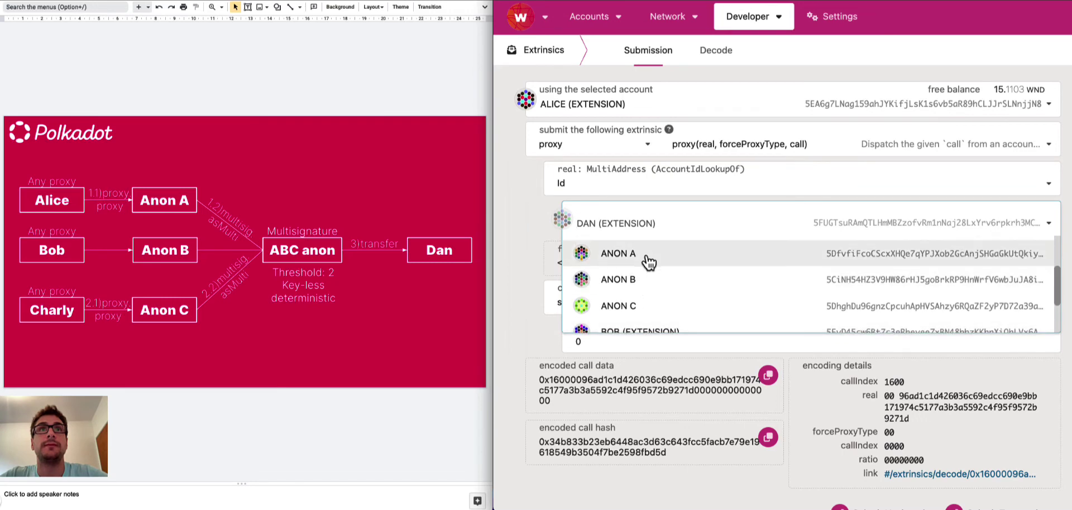
left_click(646, 256)
scroll(699, 265, "down", 1)
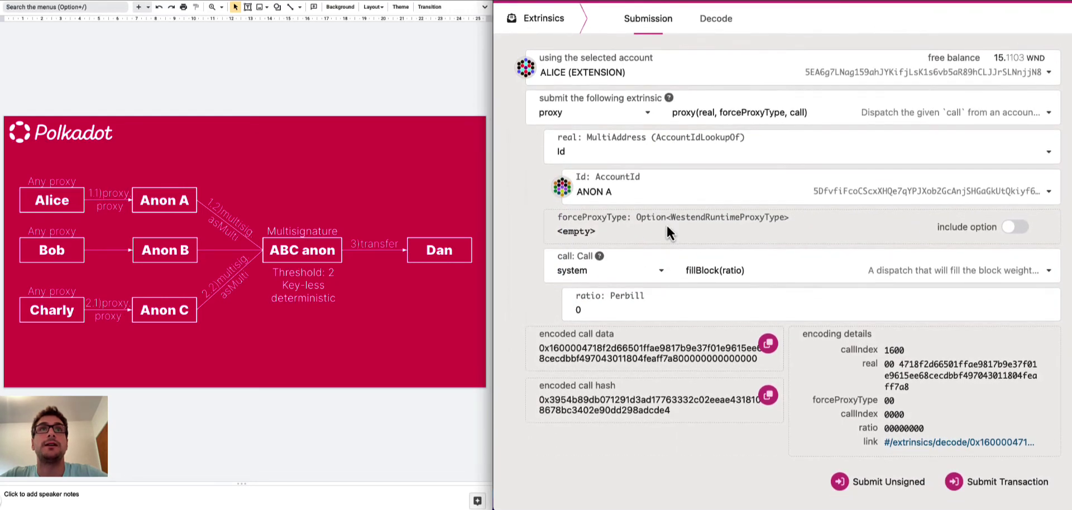
Set the proxied call to multisig asMulti with a threshold of 2
left_click(663, 277)
scroll(627, 310, "up", 5)
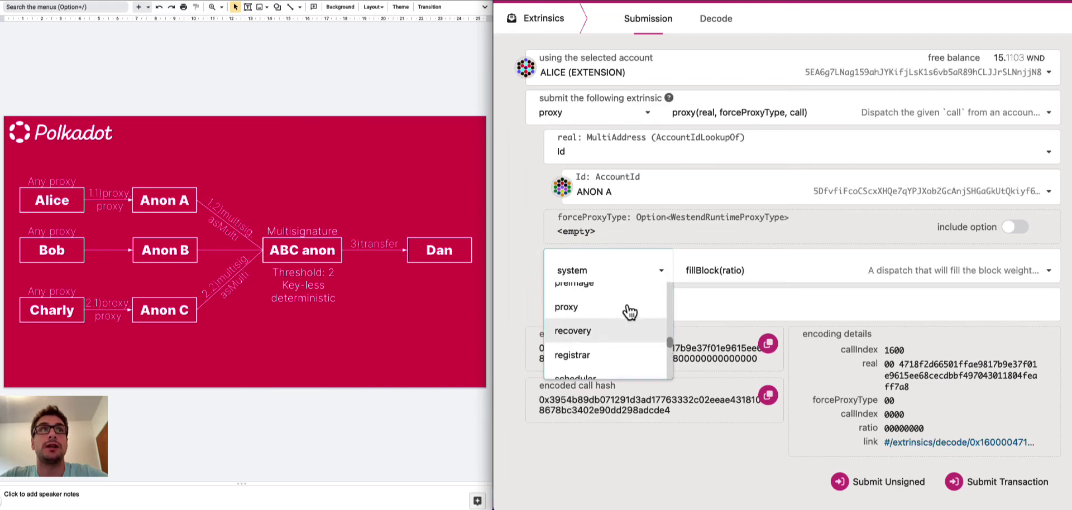
scroll(630, 311, "up", 3)
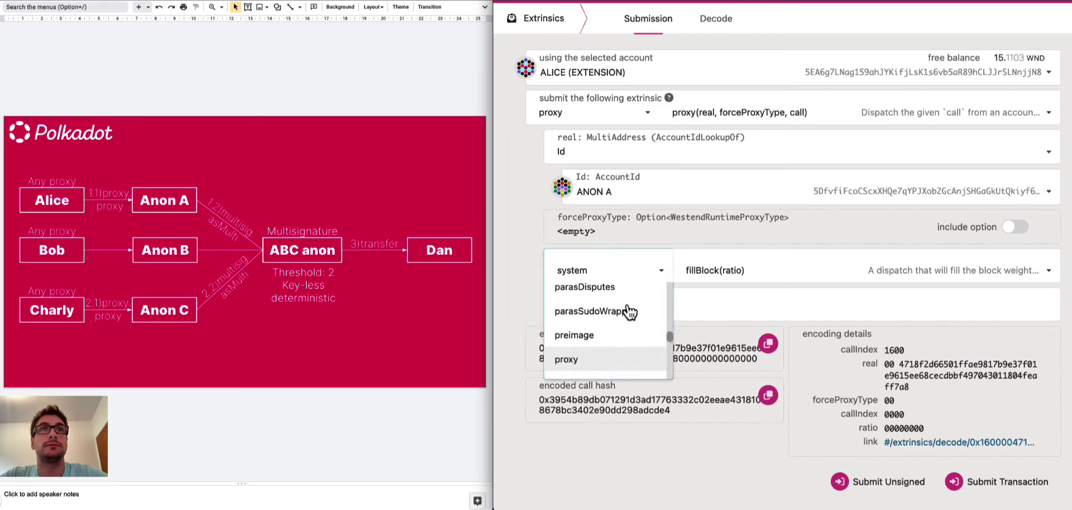
scroll(627, 310, "up", 5)
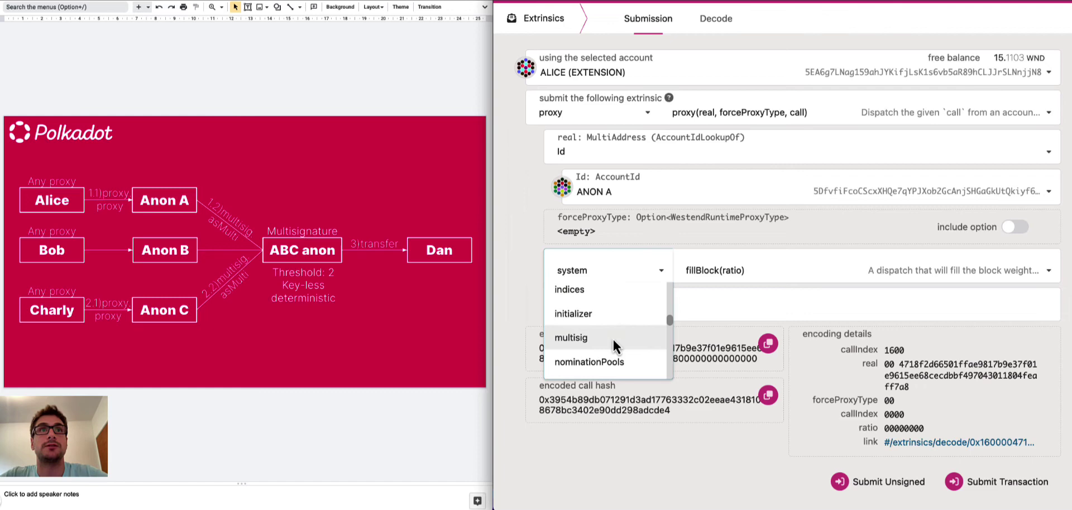
left_click(612, 337)
left_click(729, 273)
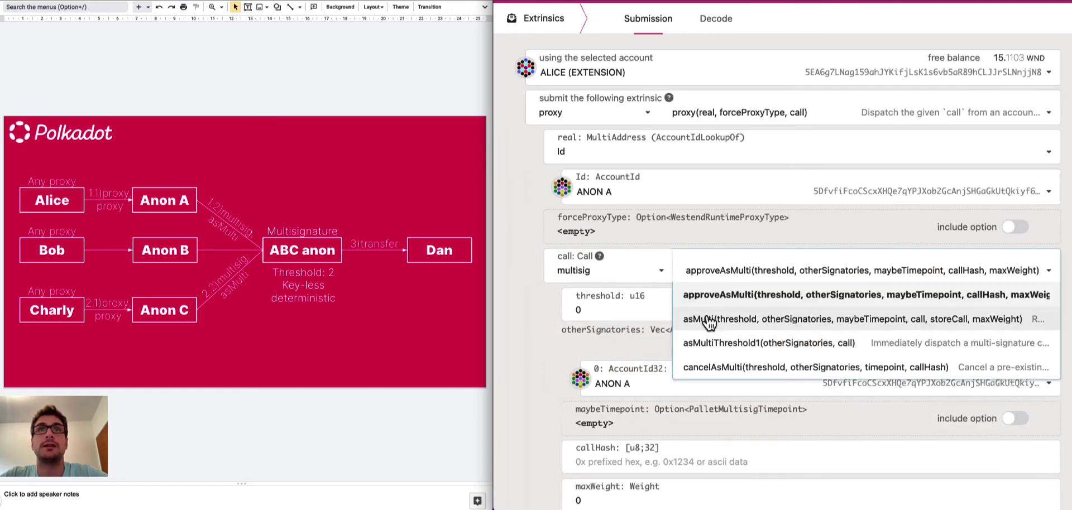
left_click(729, 321)
scroll(720, 285, "down", 2)
key("BackSpace")
type("2")
Add a second entry to the other signatories and set the two accounts to ANON B and ANON C
scroll(702, 276, "down", 2)
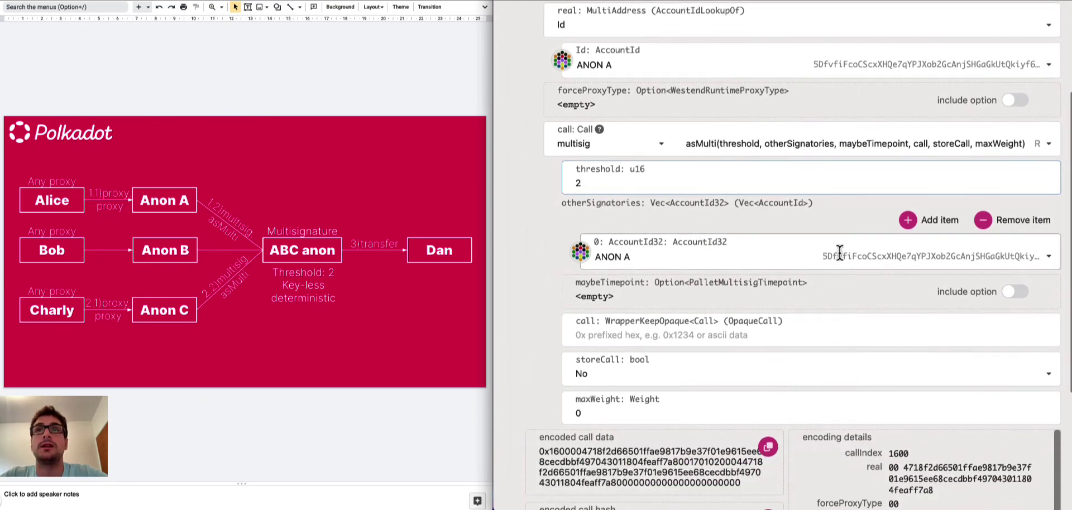
left_click(908, 220)
left_click(918, 251)
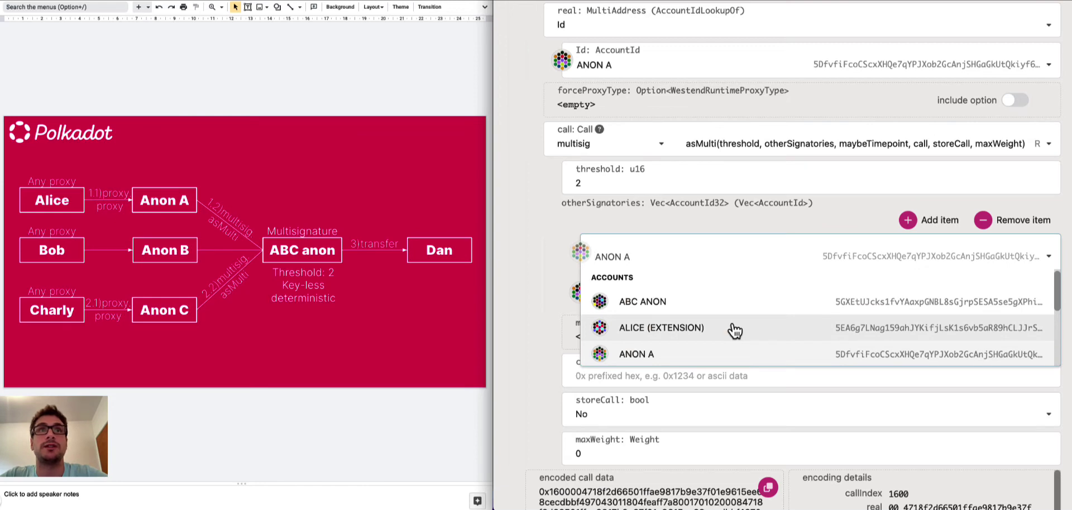
scroll(731, 331, "down", 2)
left_click(711, 338)
left_click(705, 297)
scroll(692, 369, "down", 2)
left_click(684, 399)
scroll(735, 323, "down", 3)
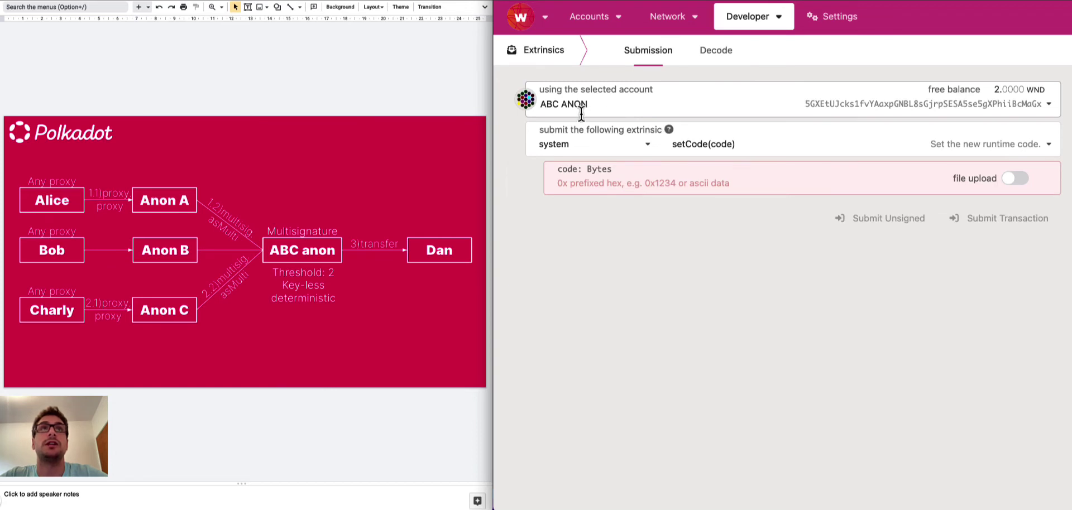
In the separate extrinsic for ABC ANON, choose the balances call transferKeepAlive(dest, value)
left_click(637, 157)
scroll(614, 207, "up", 5)
scroll(611, 211, "up", 10)
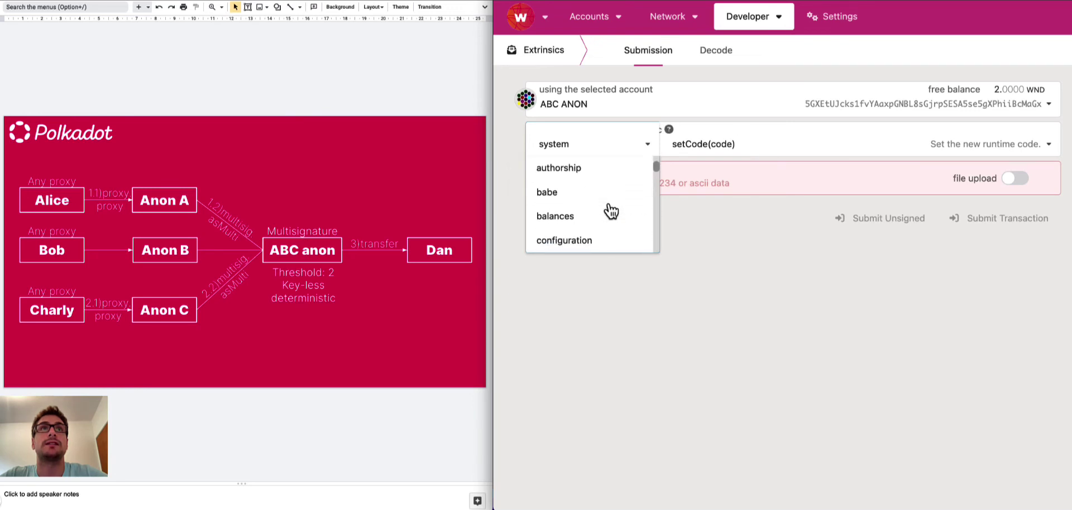
left_click(601, 225)
left_click(707, 146)
left_click(729, 242)
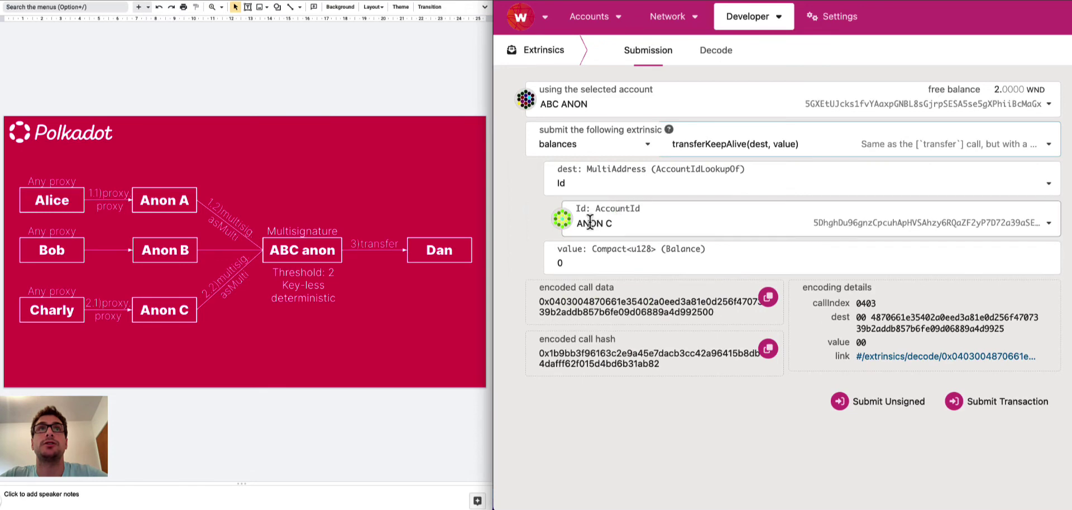
left_click(622, 224)
scroll(628, 296, "up", 2)
scroll(629, 296, "down", 3)
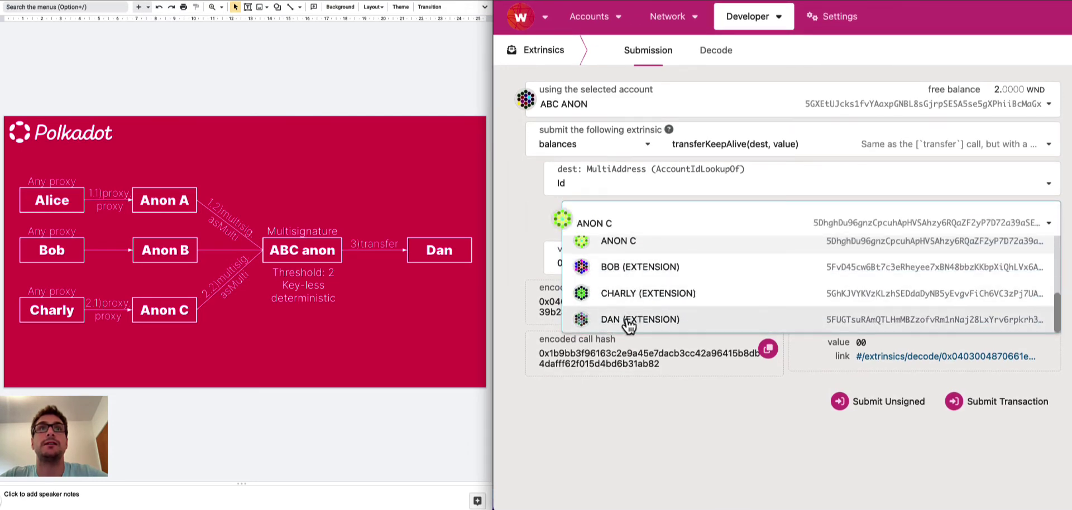
left_click(629, 324)
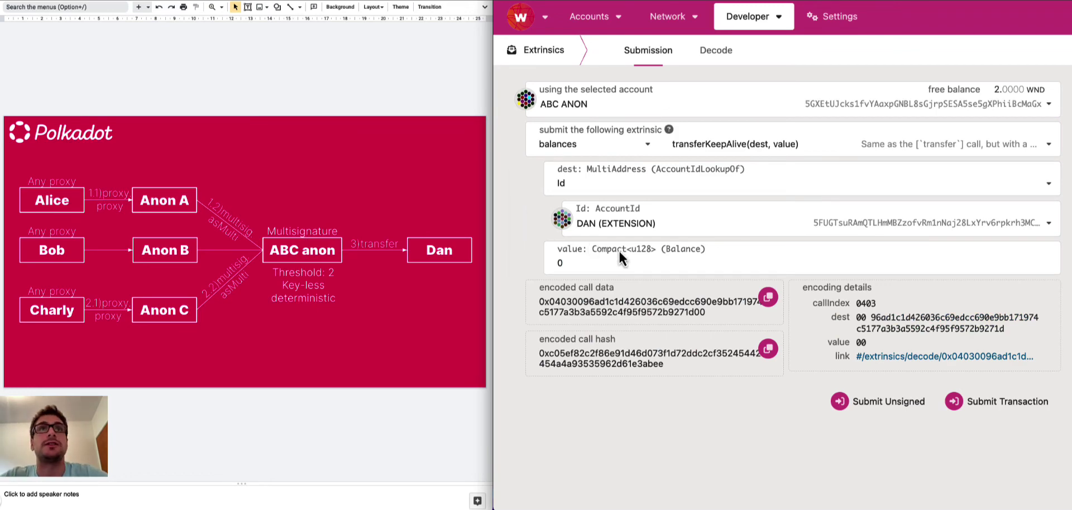
left_click(563, 263)
key("ctrl+v")
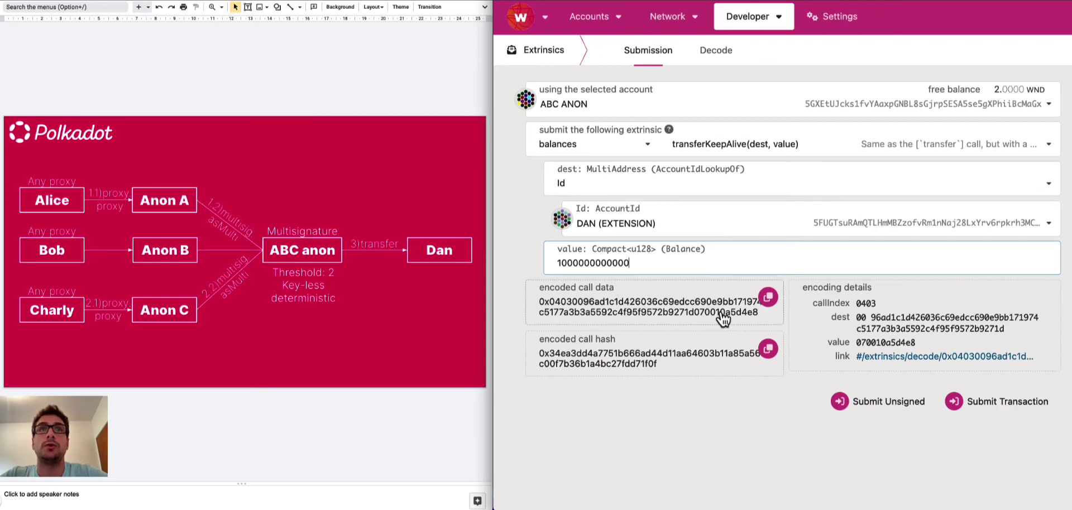
Copy the encoded call data of the transferKeepAlive extrinsic and paste it as the call of the proxied asMulti
left_click(767, 297)
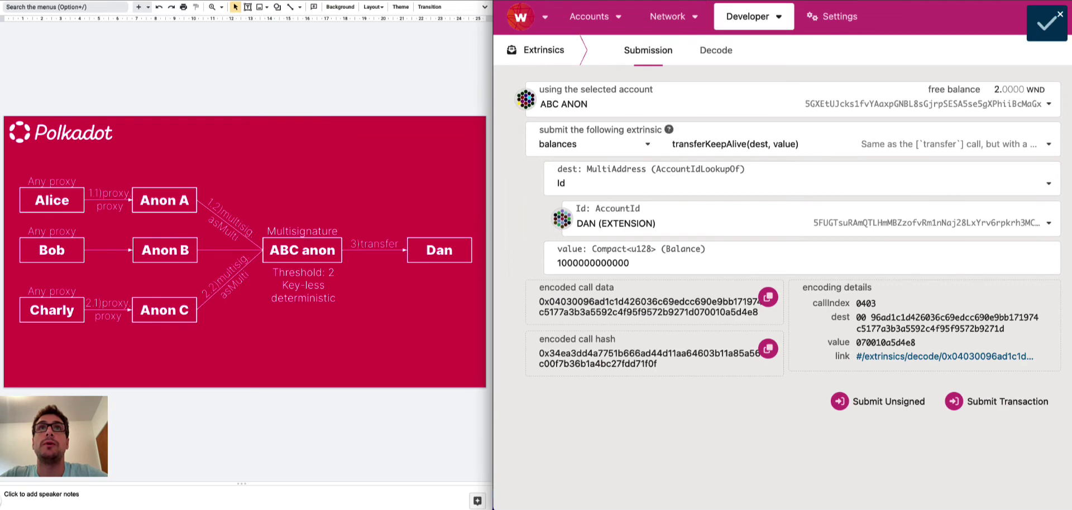
key("ctrl+Tab")
left_click(613, 291)
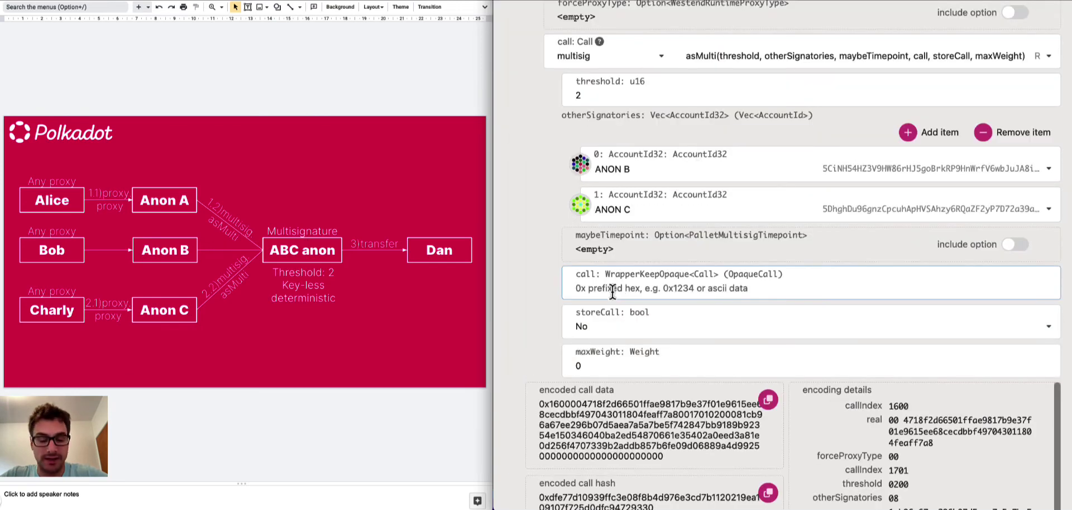
key("super+v")
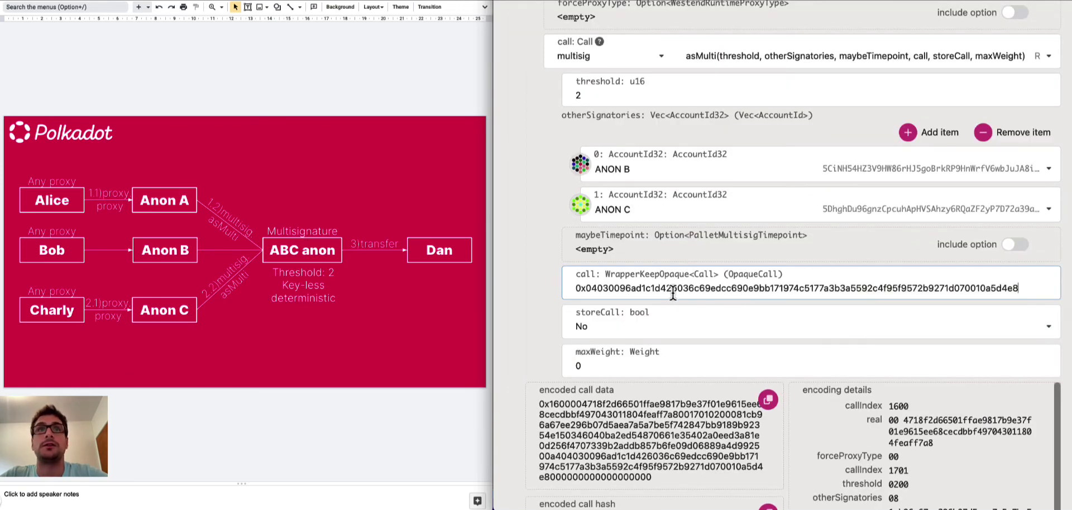
Submit the proxied asMulti transaction from ALICE (EXTENSION) and sign it
scroll(673, 293, "down", 1)
scroll(672, 293, "up", 5)
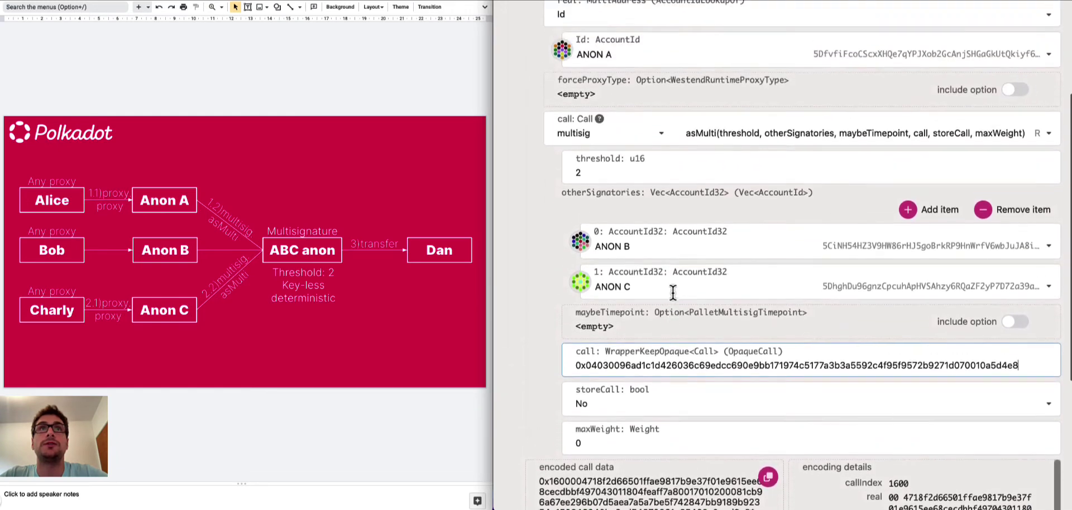
scroll(673, 293, "down", 6)
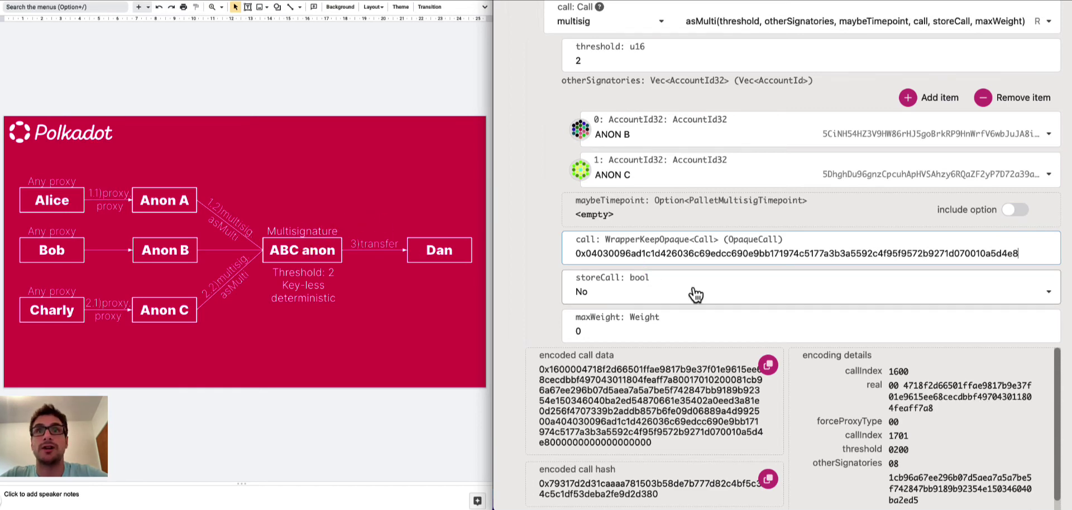
scroll(695, 295, "down", 3)
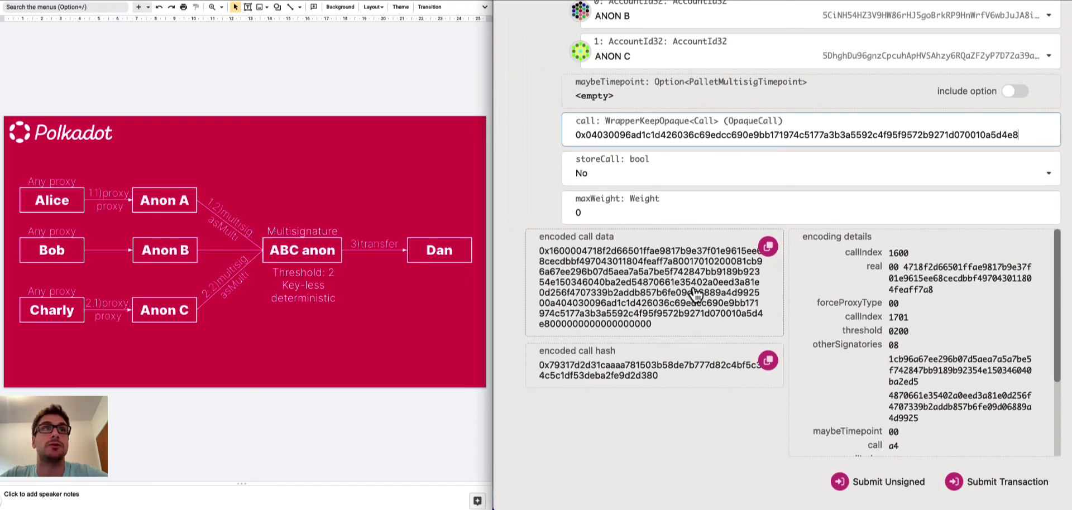
left_click(1025, 481)
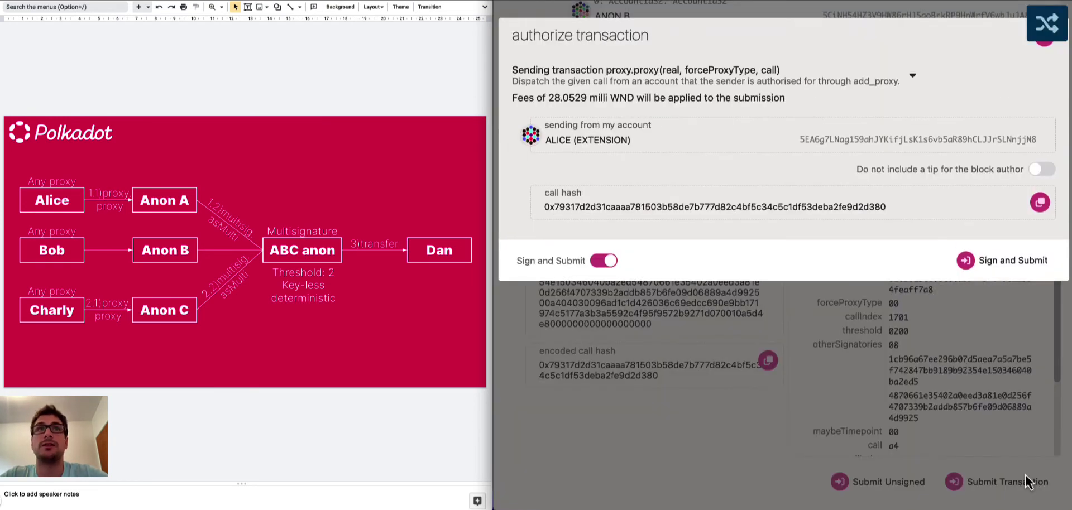
left_click(998, 260)
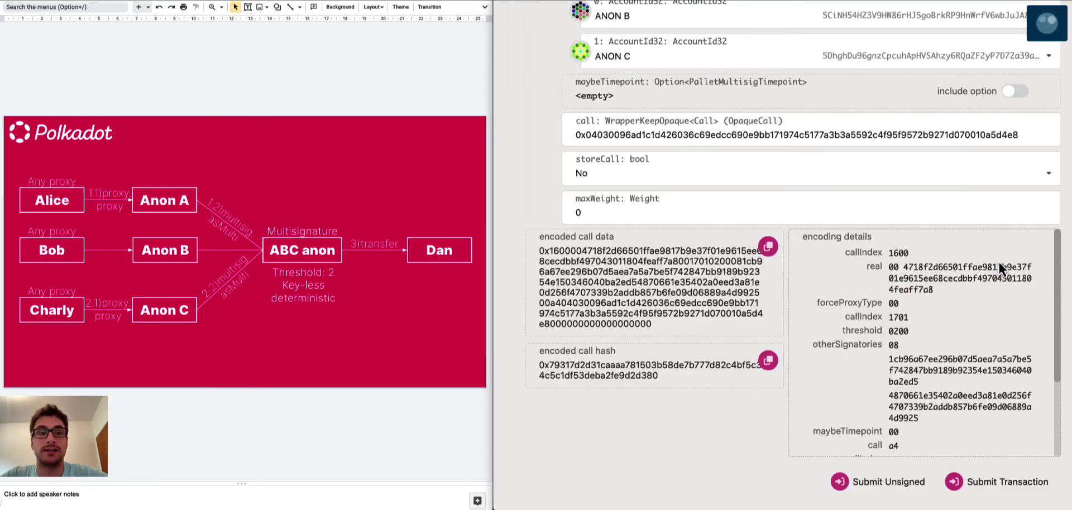
Open the pending multisig approvals of ABC ANON in the accounts list and check which signatory has already approved
scroll(999, 260, "up", 7)
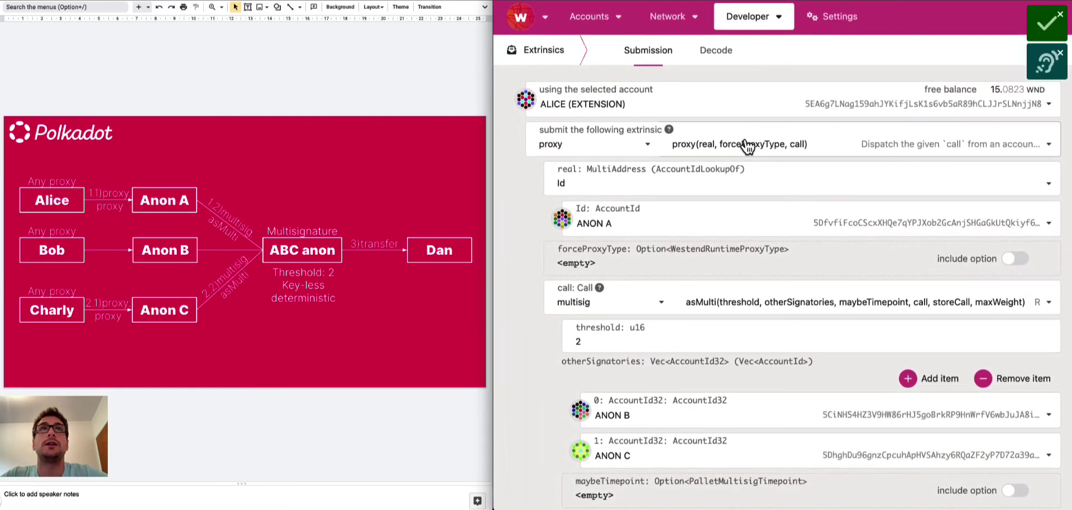
left_click(589, 16)
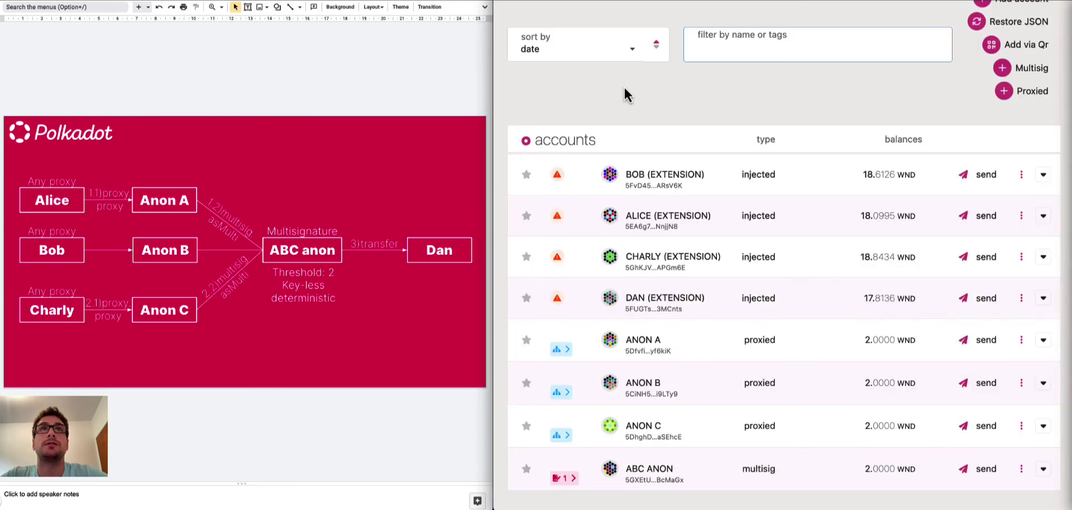
scroll(624, 86, "down", 5)
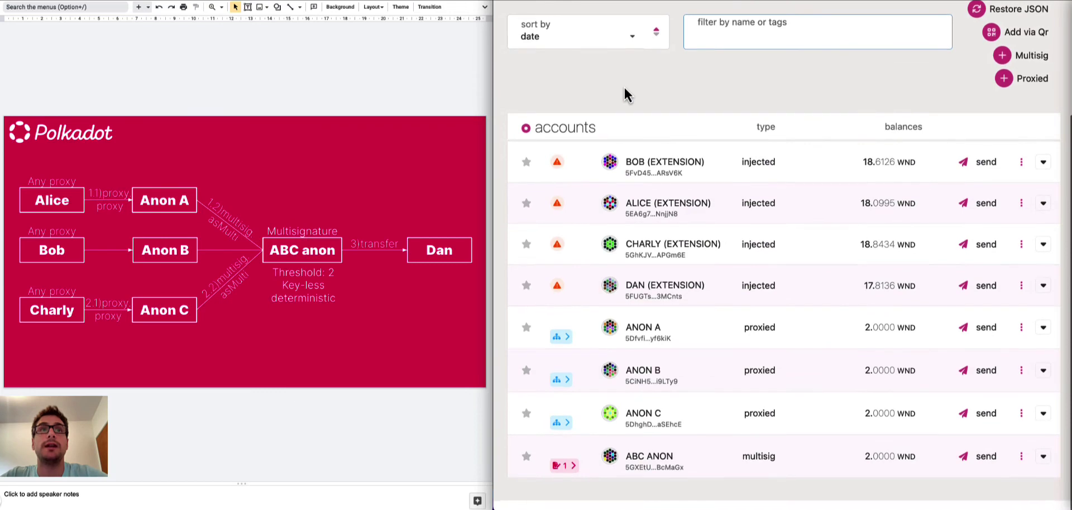
mouse_move(567, 480)
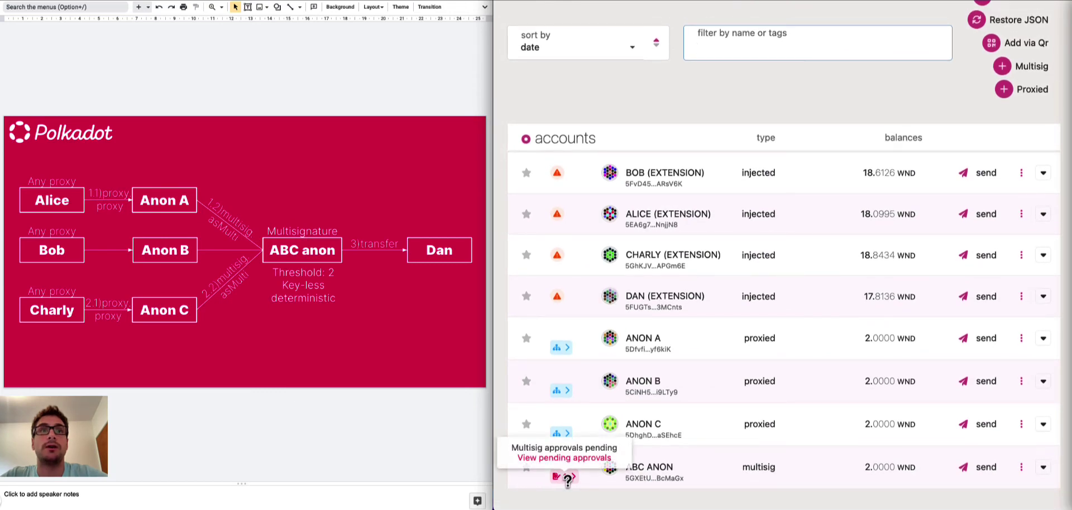
left_click(579, 458)
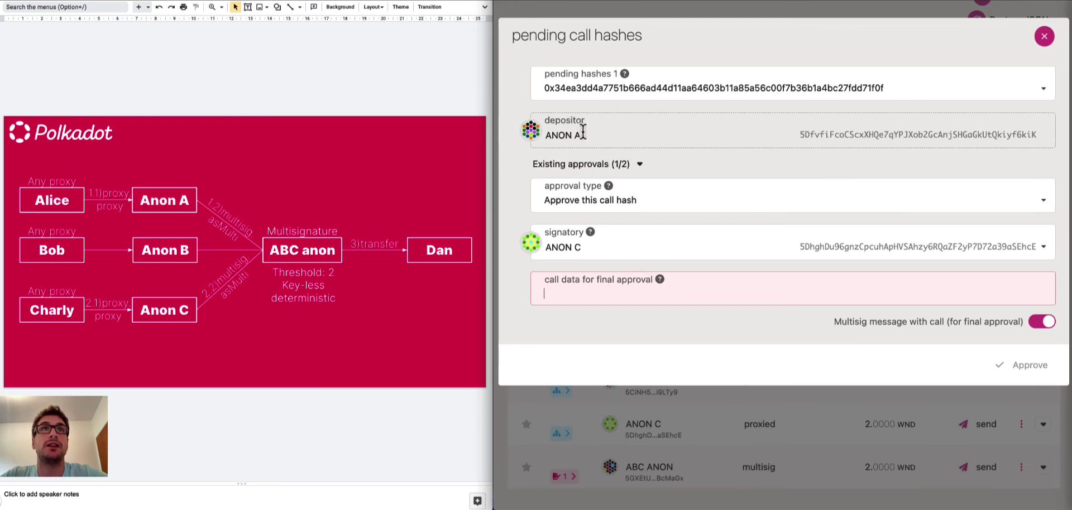
left_click(639, 166)
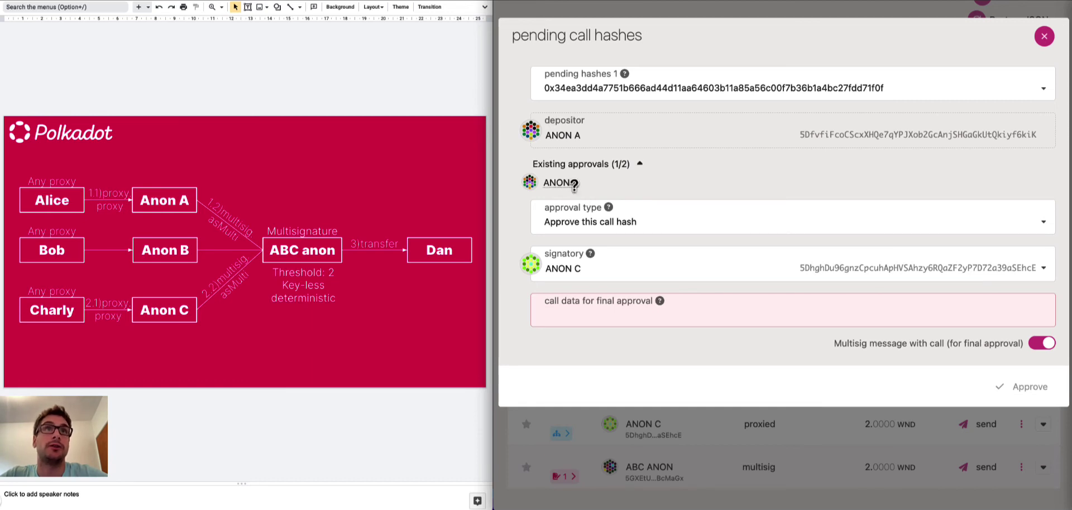
left_click(642, 168)
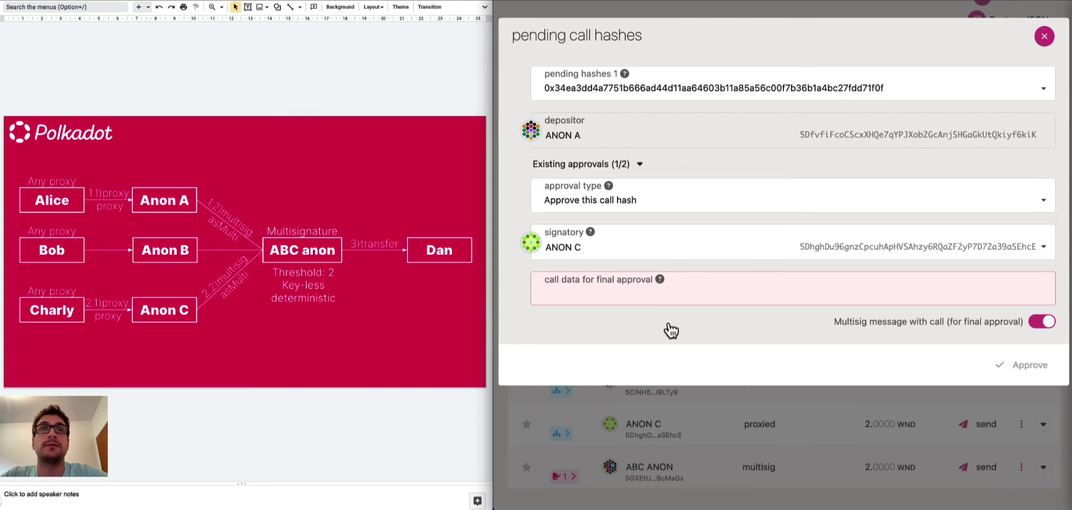
Approve the pending call as ANON C with the copied call data, then sign and submit it through proxy CHARLY (EXTENSION)
left_click(590, 297)
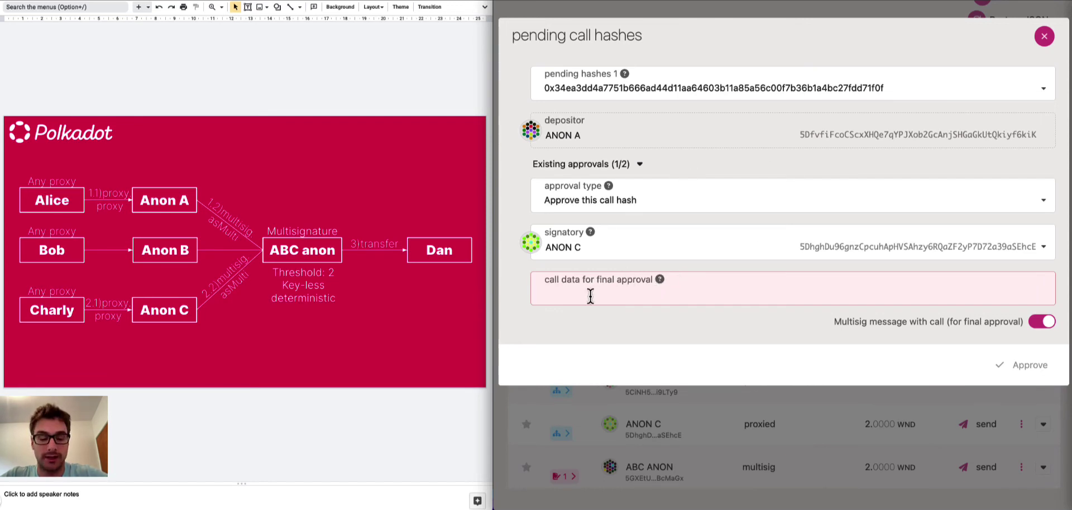
key("super+v")
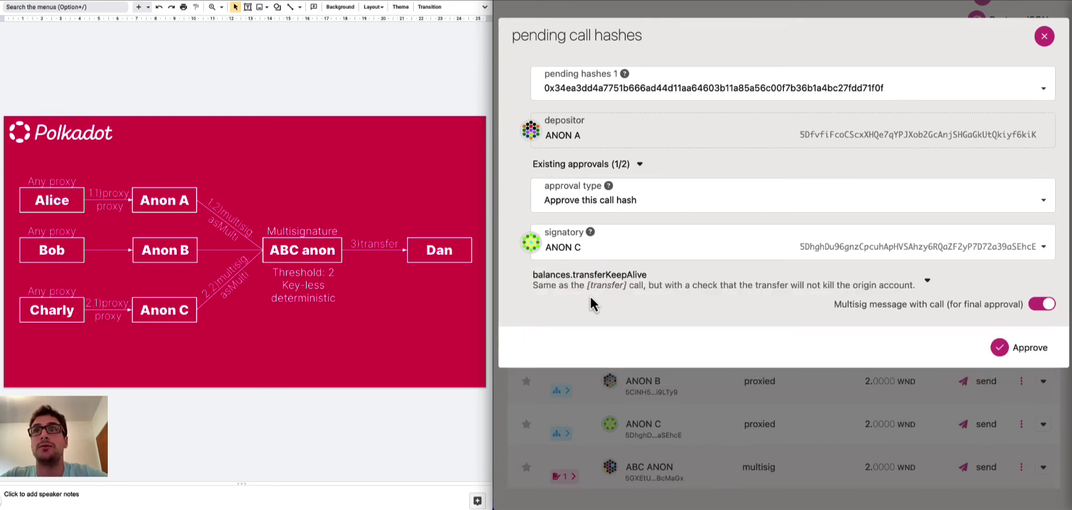
left_click(1004, 349)
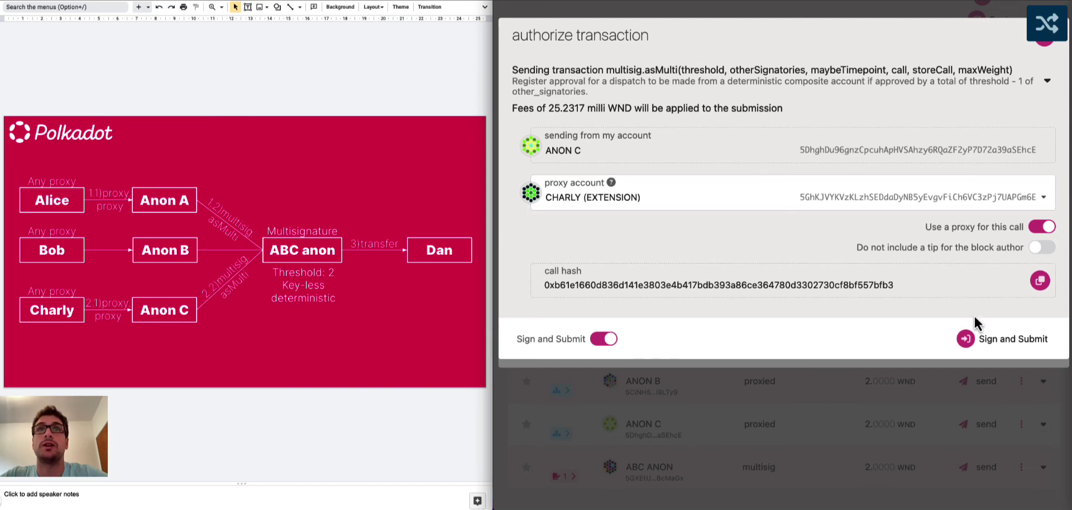
left_click(999, 338)
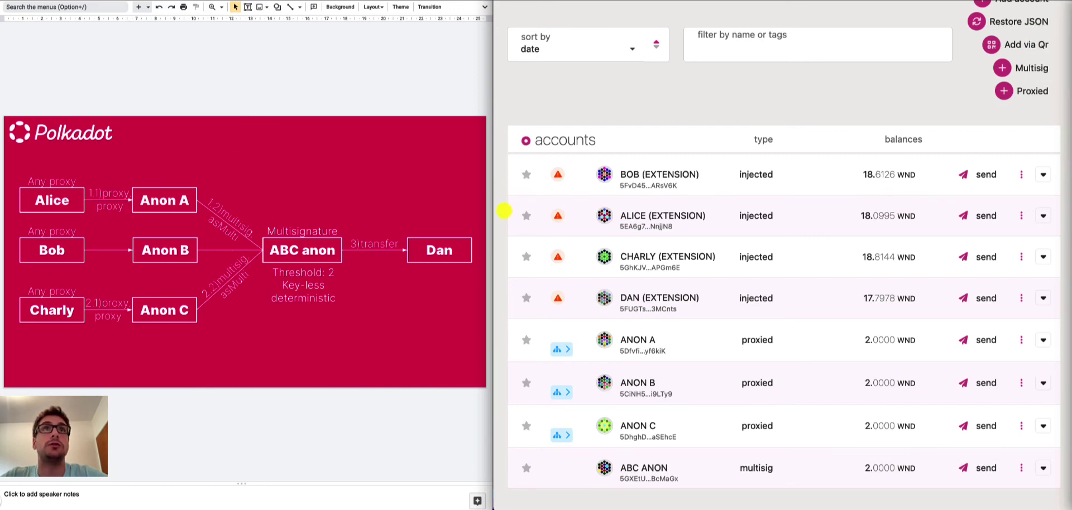
Start sending funds from ABC ANON to DAN (EXTENSION) with an amount of 1 WND
scroll(618, 120, "up", 3)
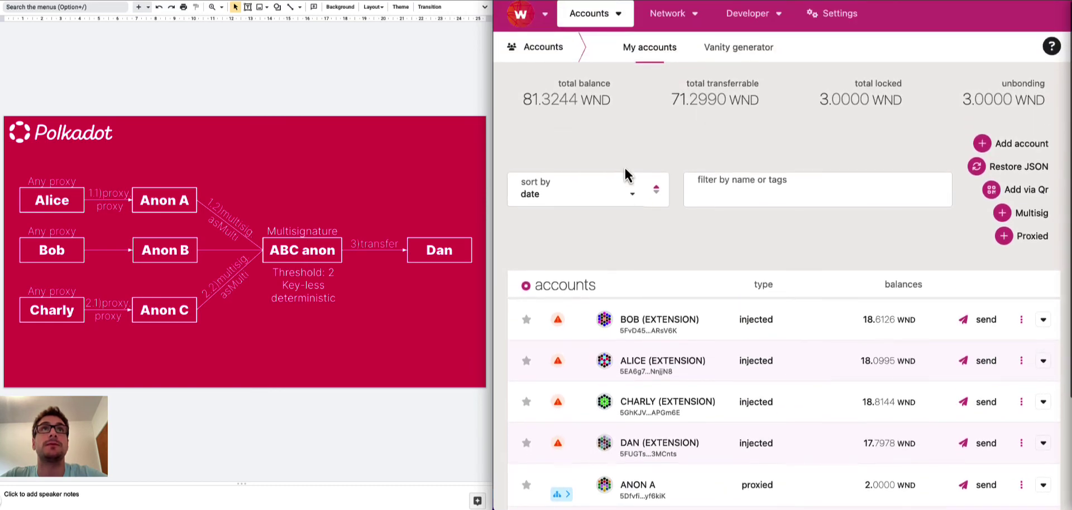
scroll(630, 172, "down", 5)
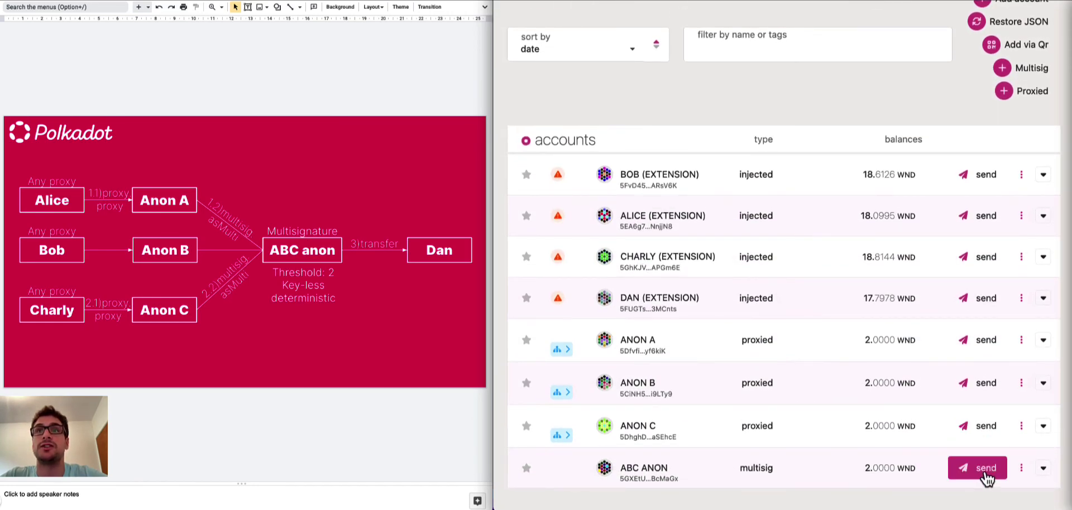
left_click(985, 471)
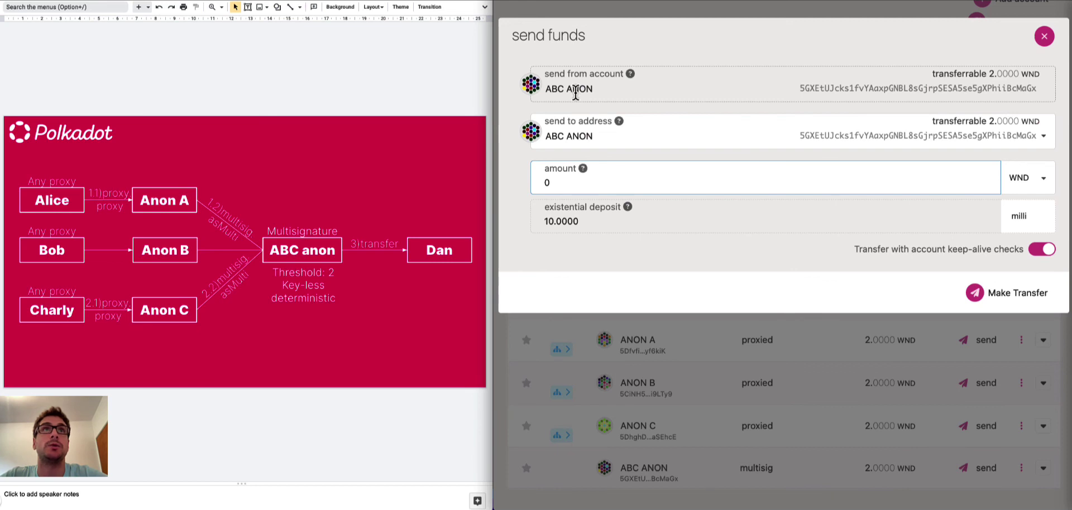
left_click(586, 136)
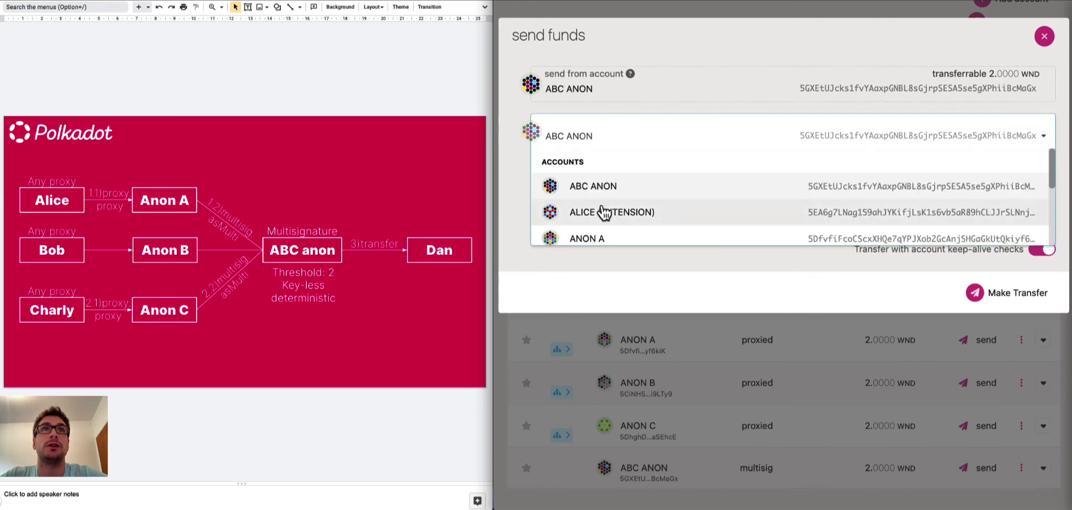
scroll(603, 210, "down", 3)
scroll(602, 210, "down", 2)
left_click(599, 237)
key("BackSpace")
type("1")
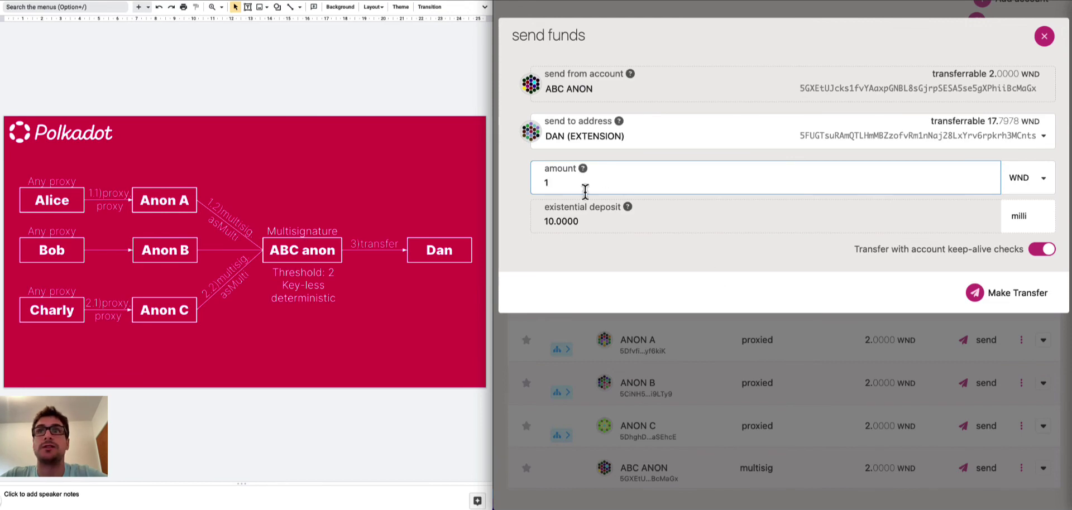
Proceed to authorize the transfer, choose ANON A as the multisig signatory and copy the multisig call data
left_click(1018, 297)
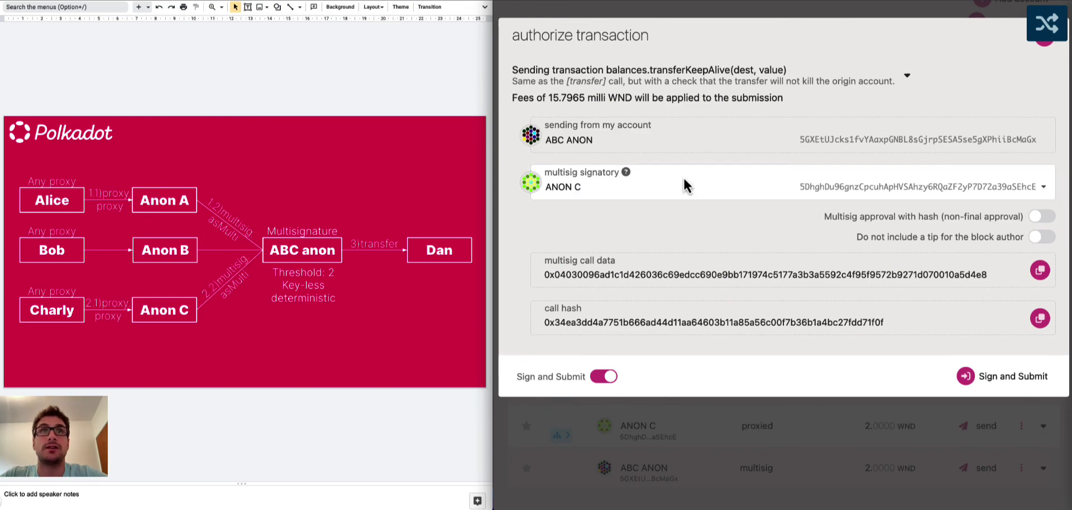
left_click(601, 190)
left_click(629, 219)
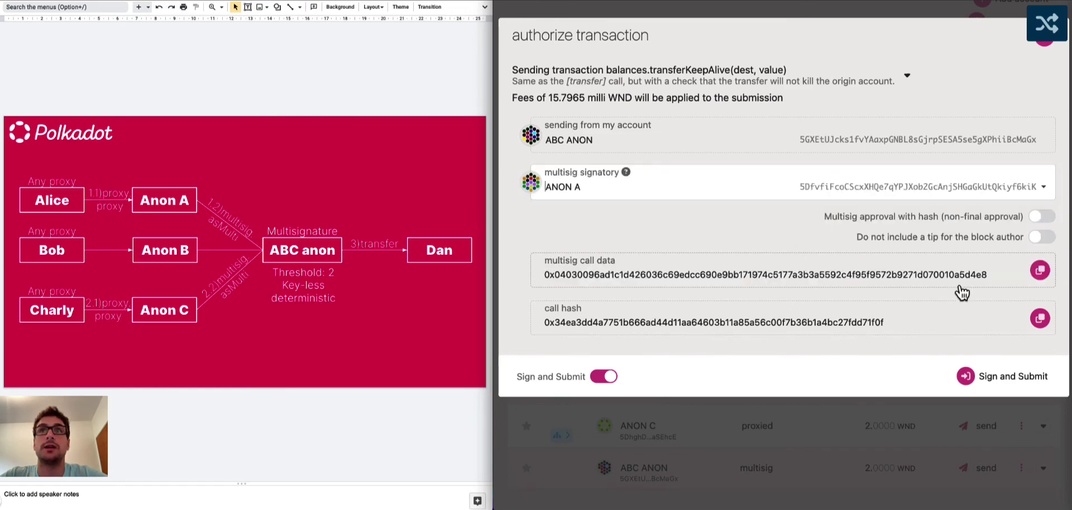
left_click(1036, 273)
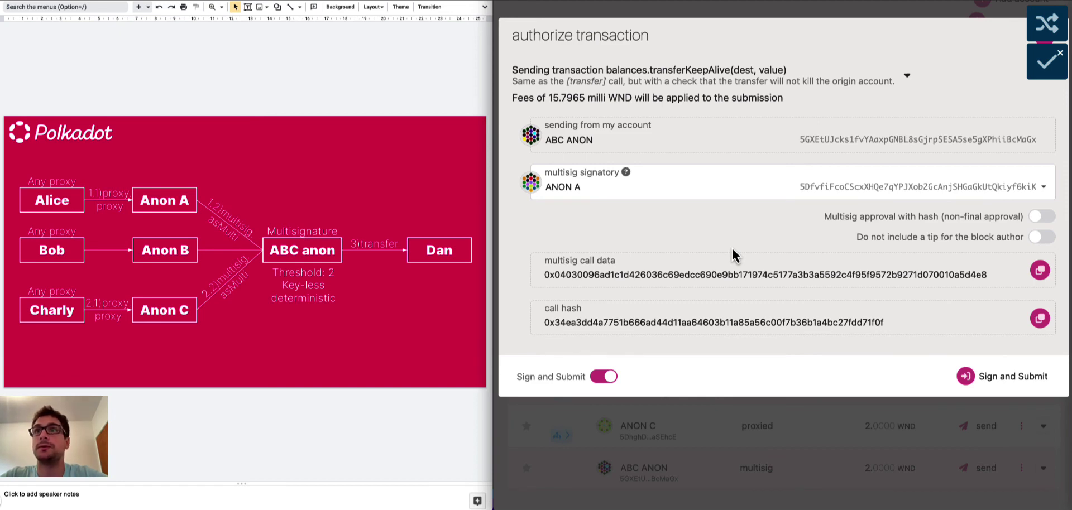
left_click(979, 381)
mouse_move(952, 18)
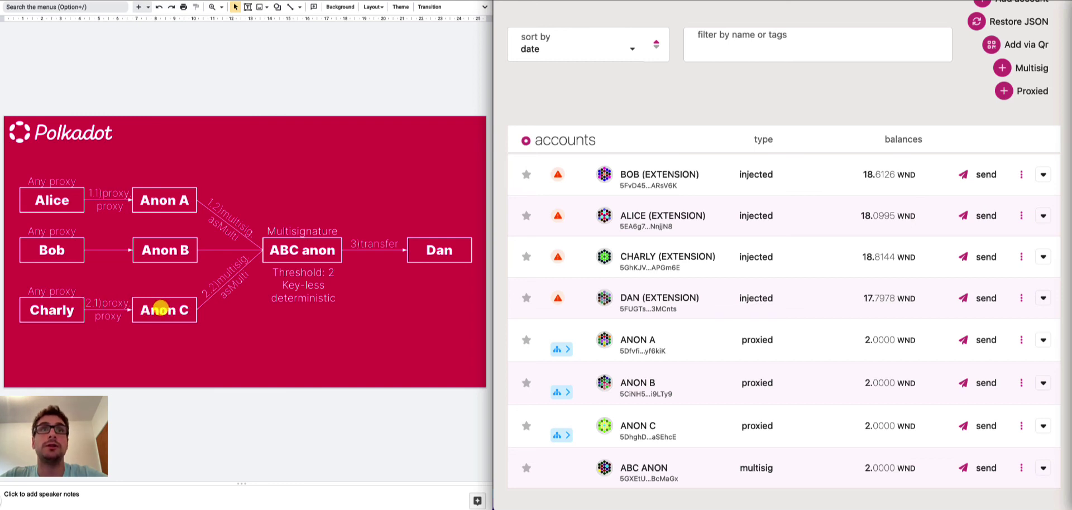
scroll(570, 335, "up", 3)
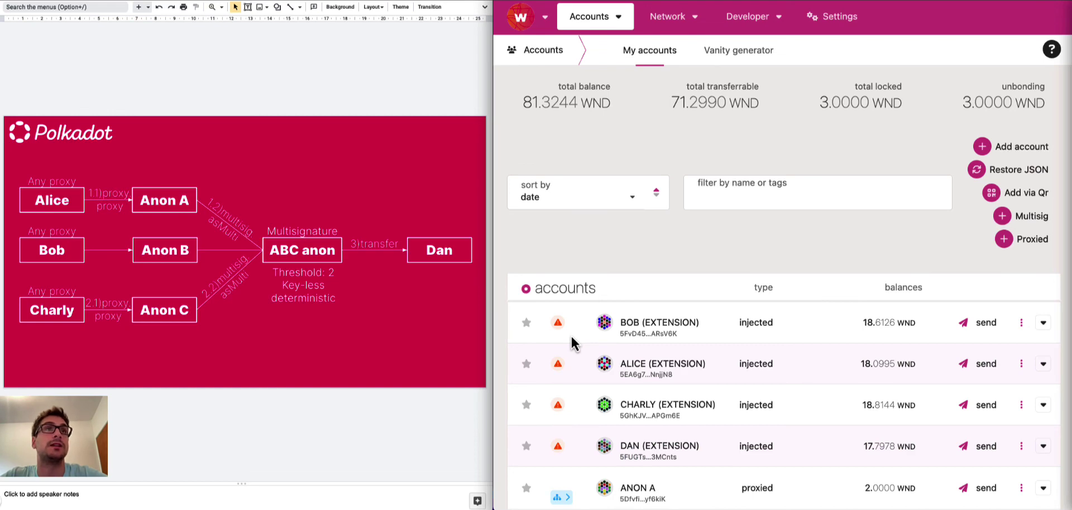
scroll(570, 337, "down", 3)
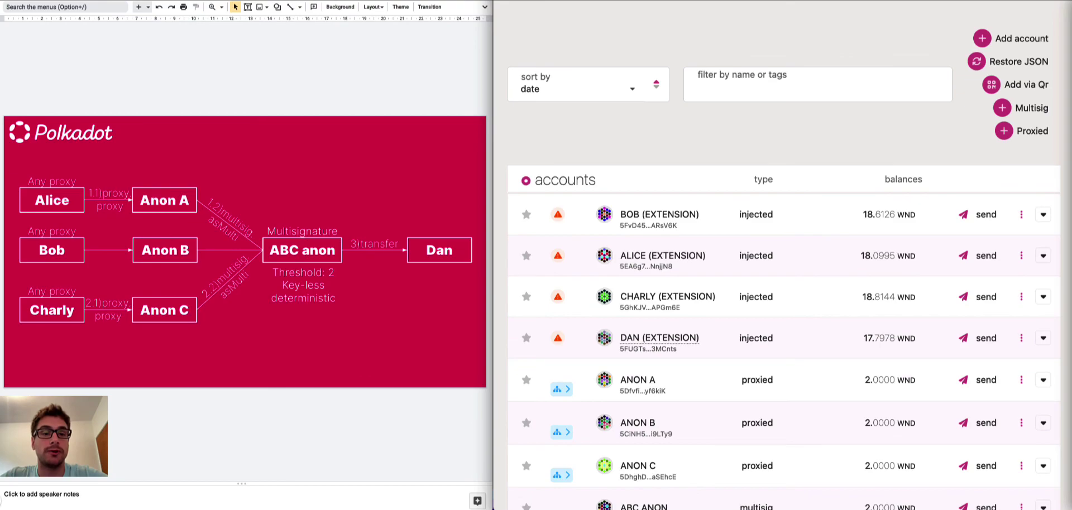